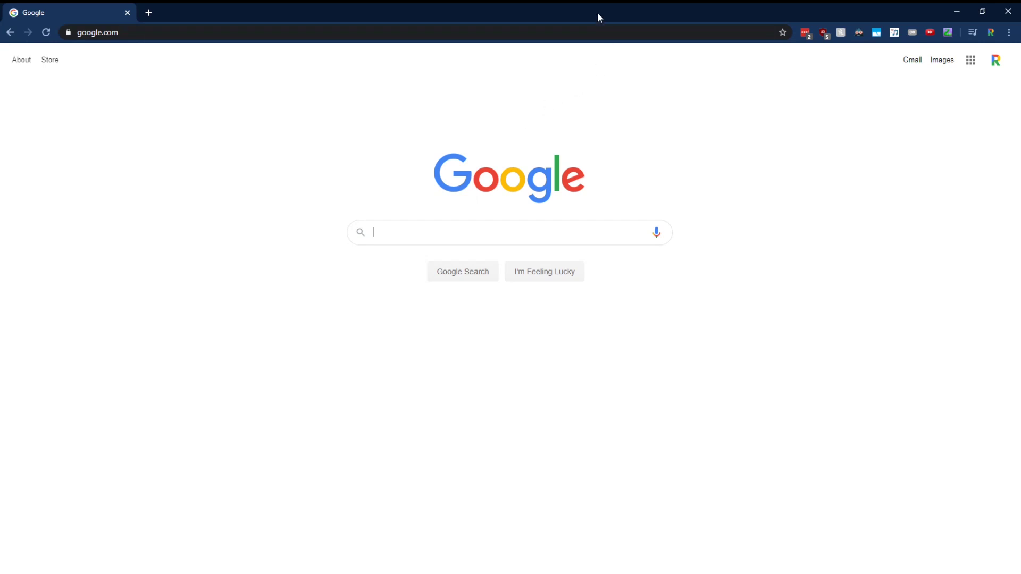
Step: Search YouTube for realleyriley from the address bar using the yt keyword
{"action": "left_click", "coordinate": [255, 29]}
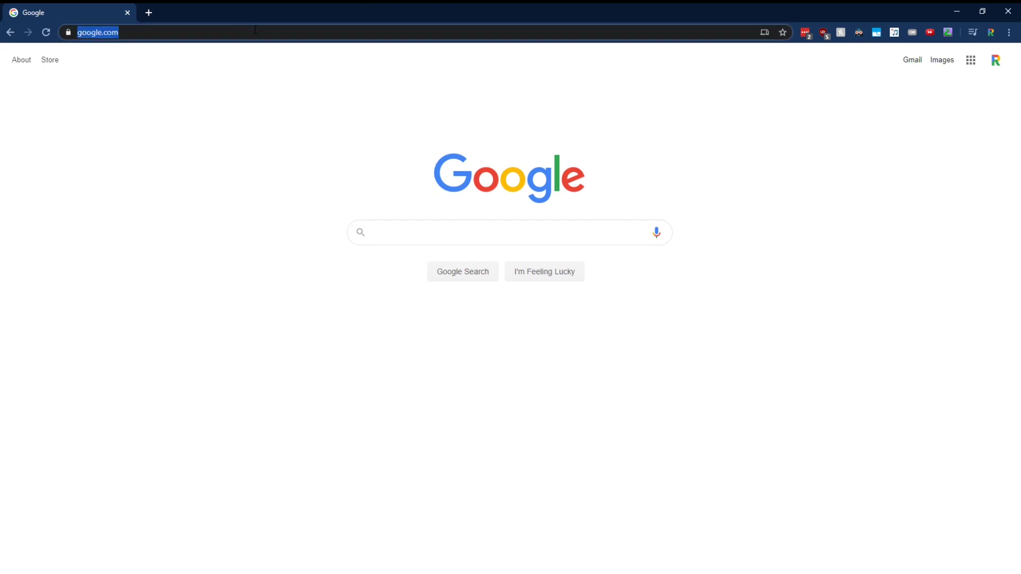
{"action": "type", "text": "yt"}
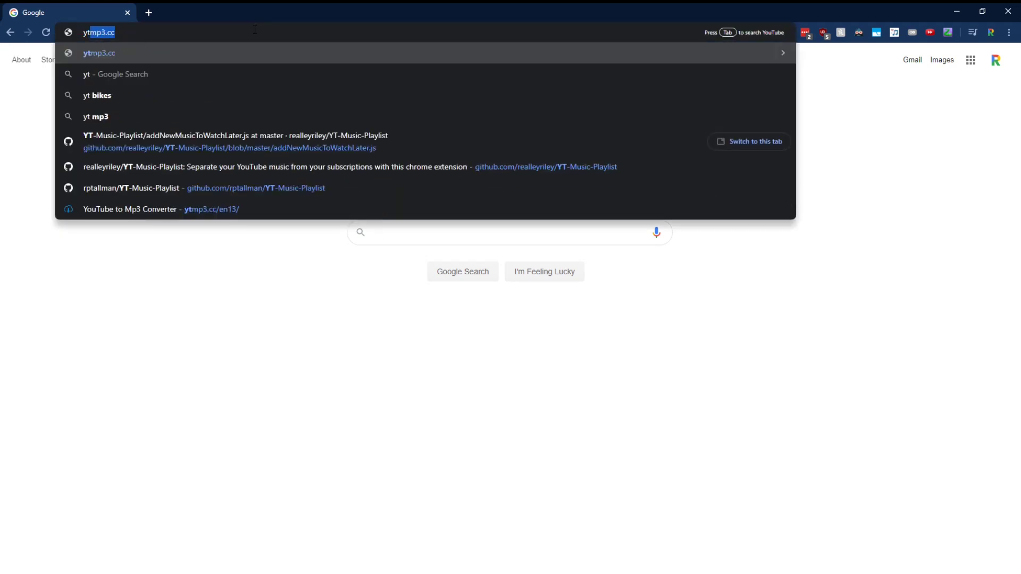
{"action": "key", "text": "Tab"}
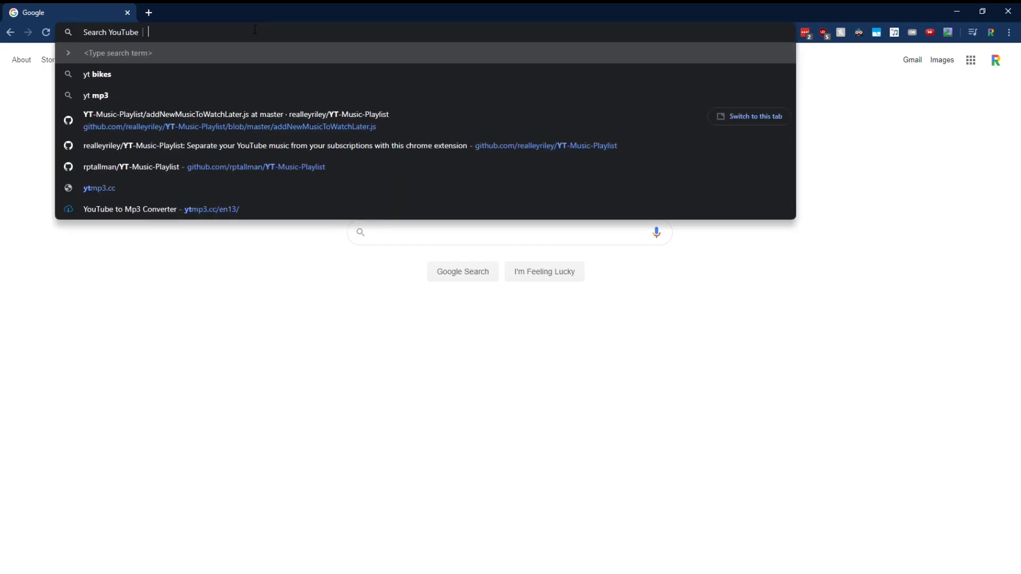
{"action": "type", "text": "realleyriley"}
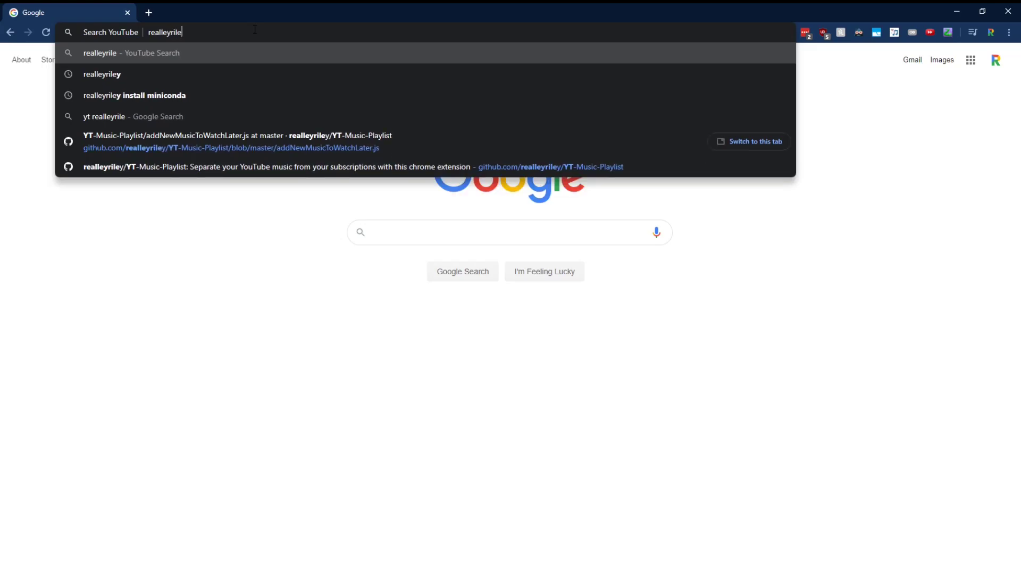
{"action": "key", "text": "Return"}
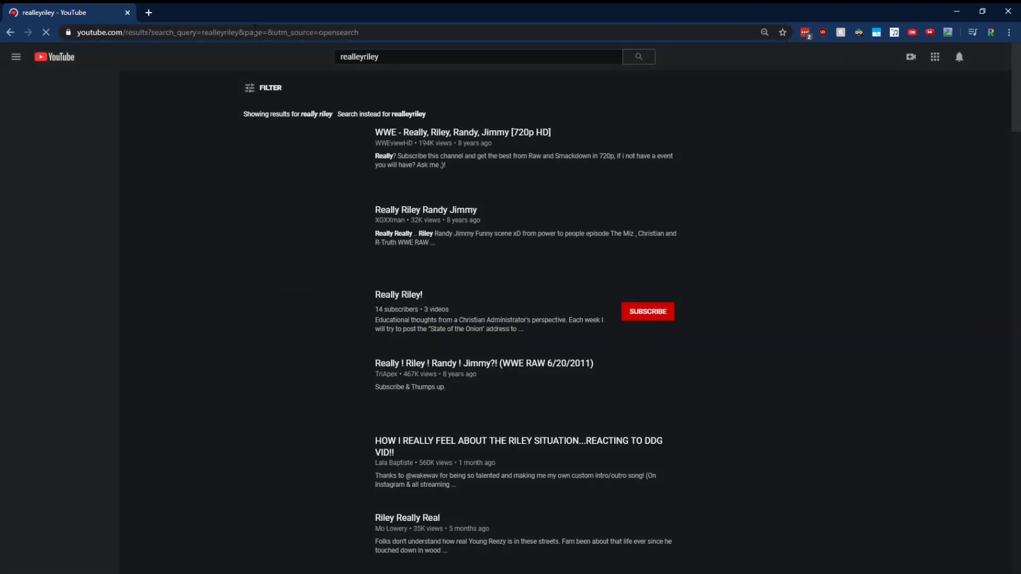
Step: Search Merriam-Webster for realley through the mw address-bar keyword
{"action": "left_click", "coordinate": [254, 30]}
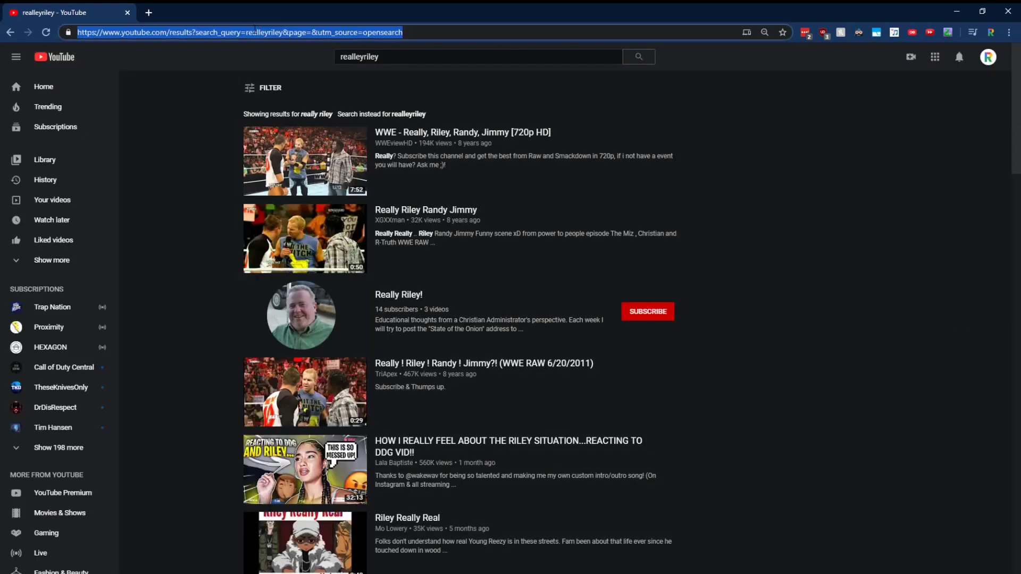
{"action": "type", "text": "m"}
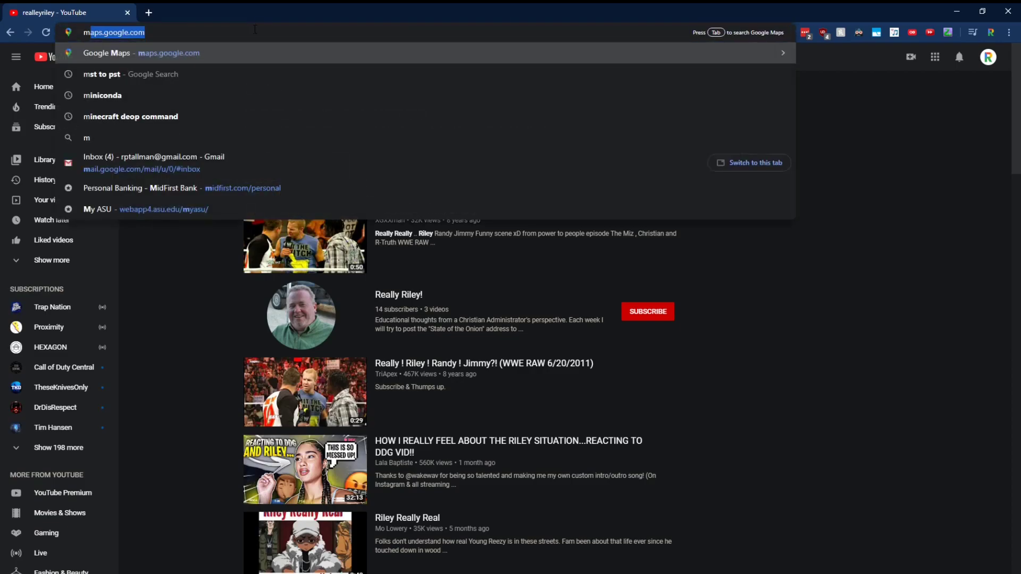
{"action": "type", "text": "w"}
{"action": "key", "text": "Tab"}
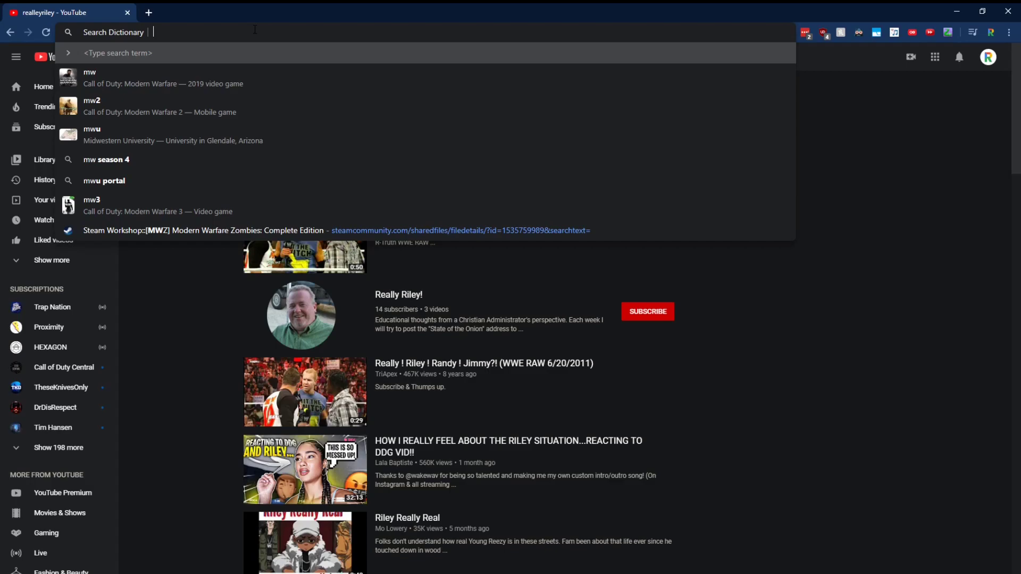
{"action": "type", "text": "realley"}
{"action": "key", "text": "Return"}
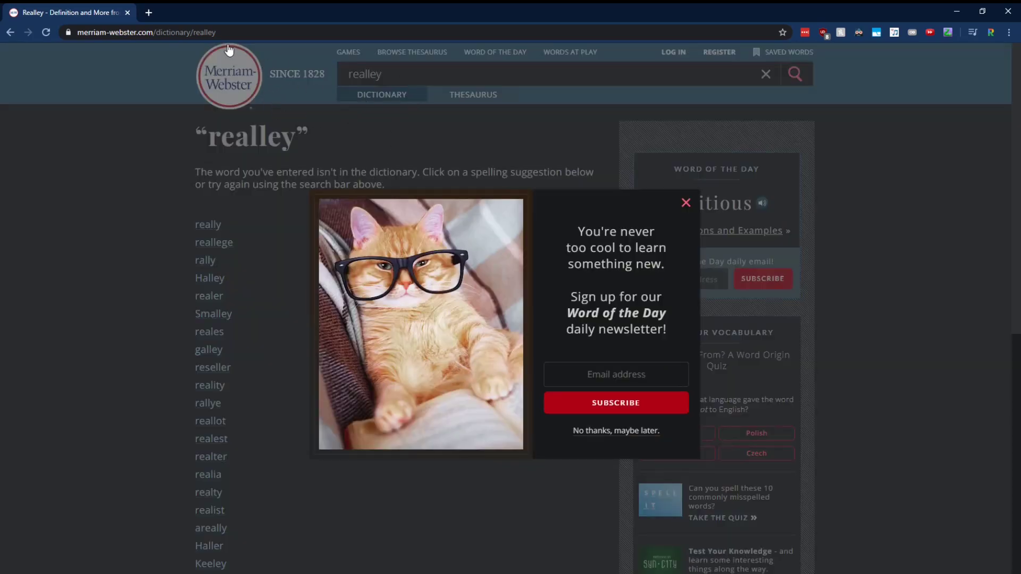
Step: Go to merriam-webster.com and search realley on the site itself
{"action": "left_click", "coordinate": [234, 32]}
{"action": "type", "text": "m"}
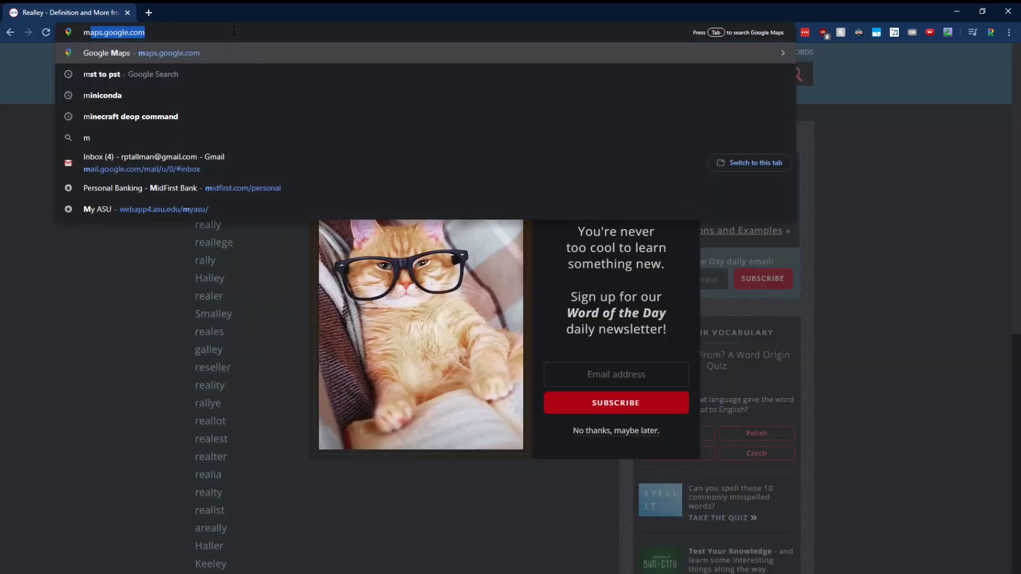
{"action": "type", "text": "erriam-"}
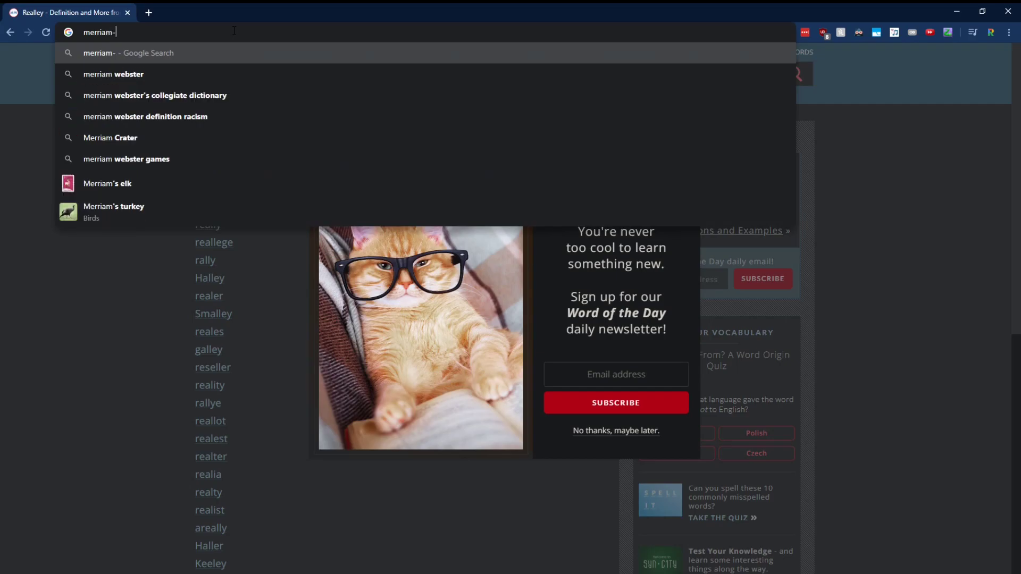
{"action": "type", "text": "webster.com"}
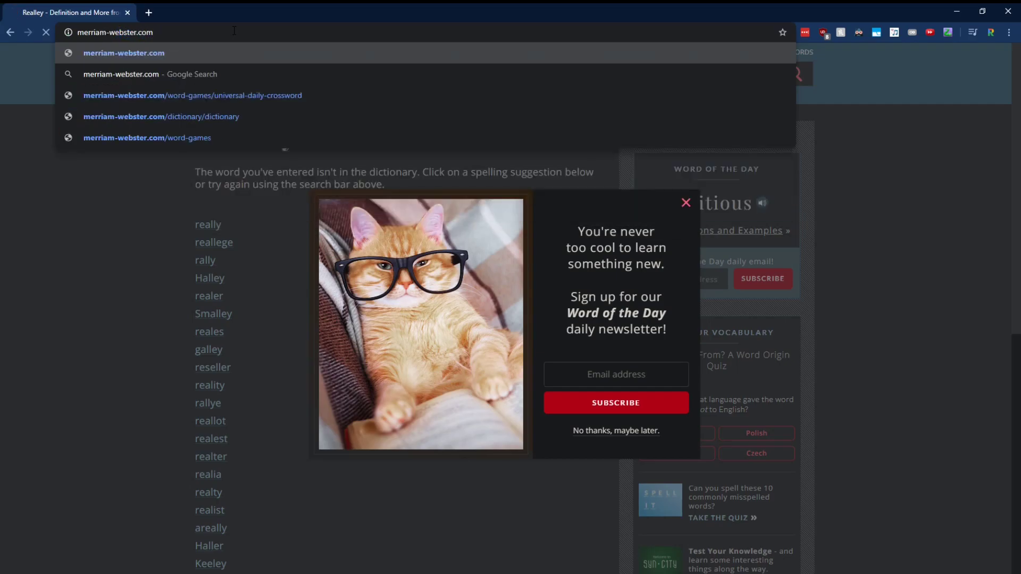
{"action": "key", "text": "Return"}
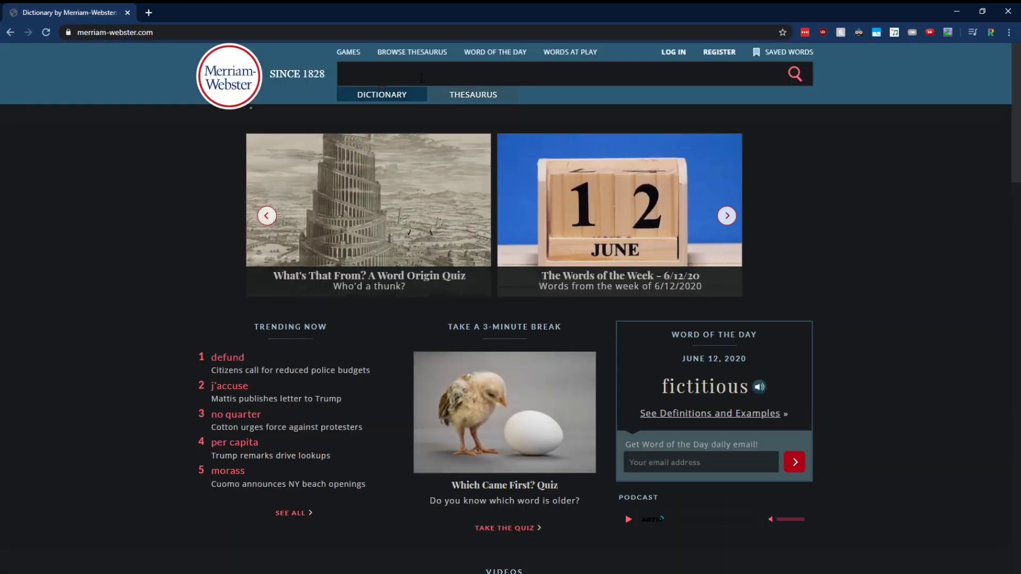
{"action": "type", "text": "realley"}
{"action": "key", "text": "Return"}
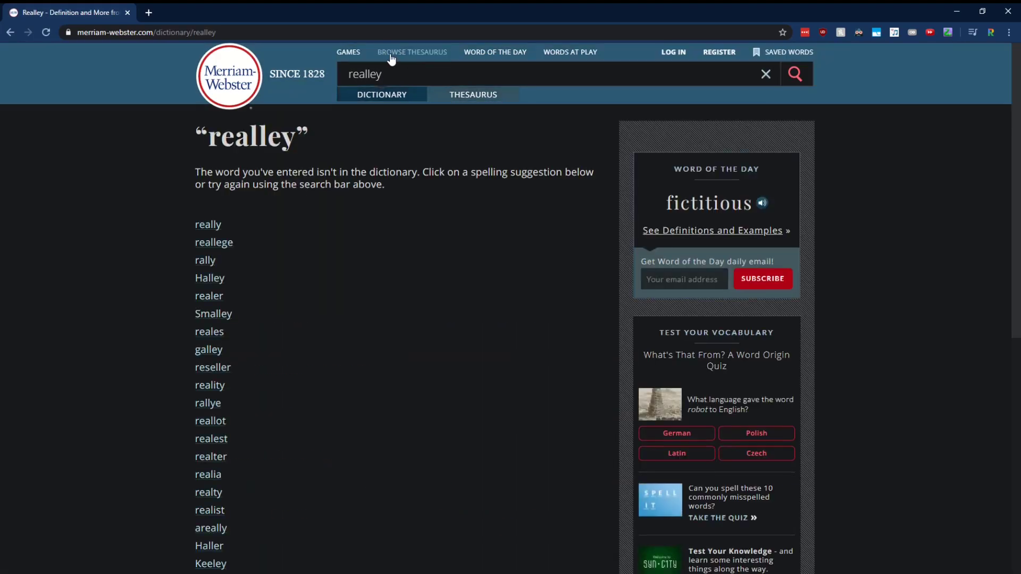
Step: Submit an empty mw keyword search from the address bar
{"action": "left_click", "coordinate": [365, 32]}
{"action": "type", "text": "mw"}
{"action": "key", "text": "Tab"}
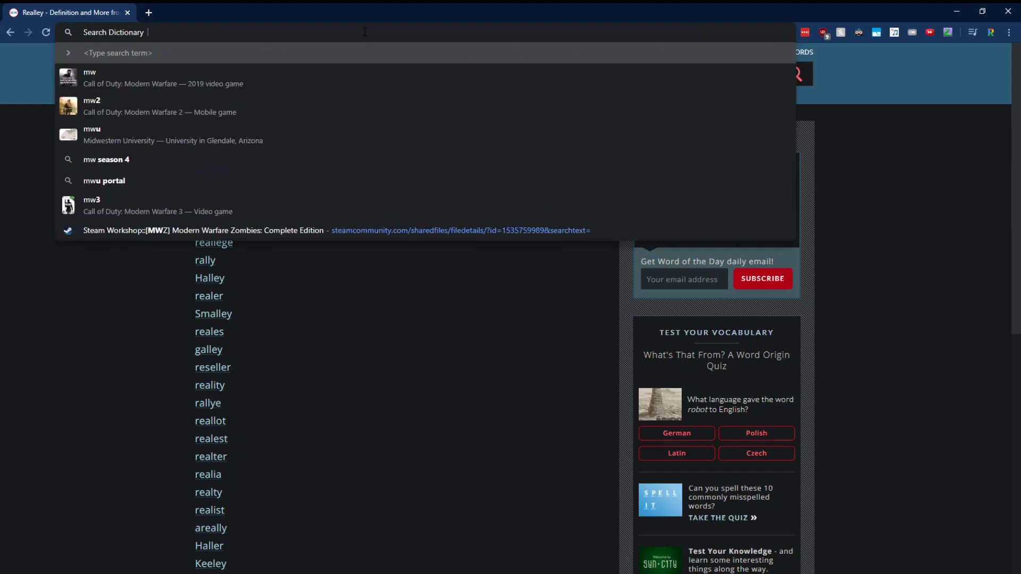
{"action": "key", "text": "Return"}
{"action": "left_click", "coordinate": [403, 33]}
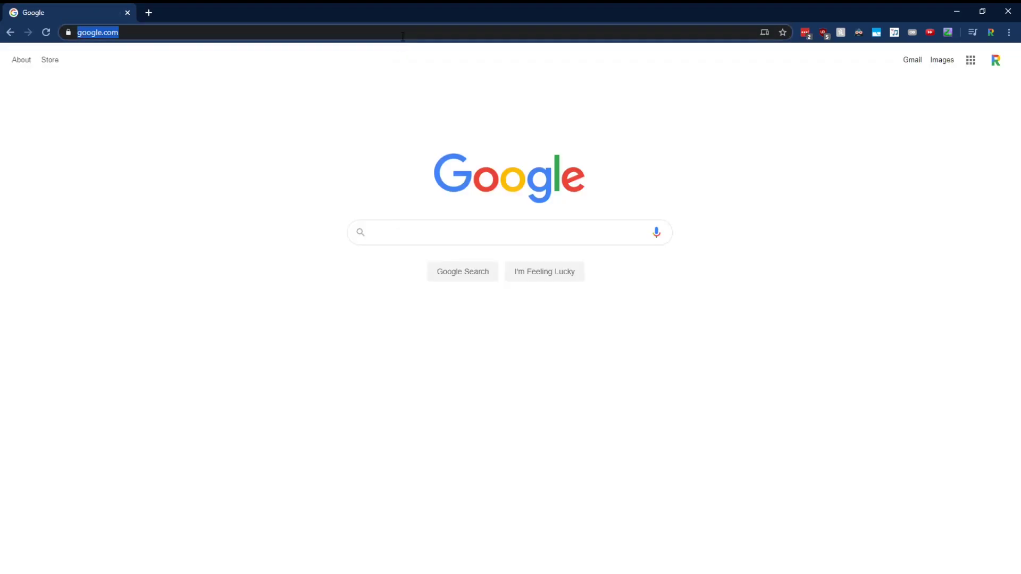
{"action": "type", "text": "goo"}
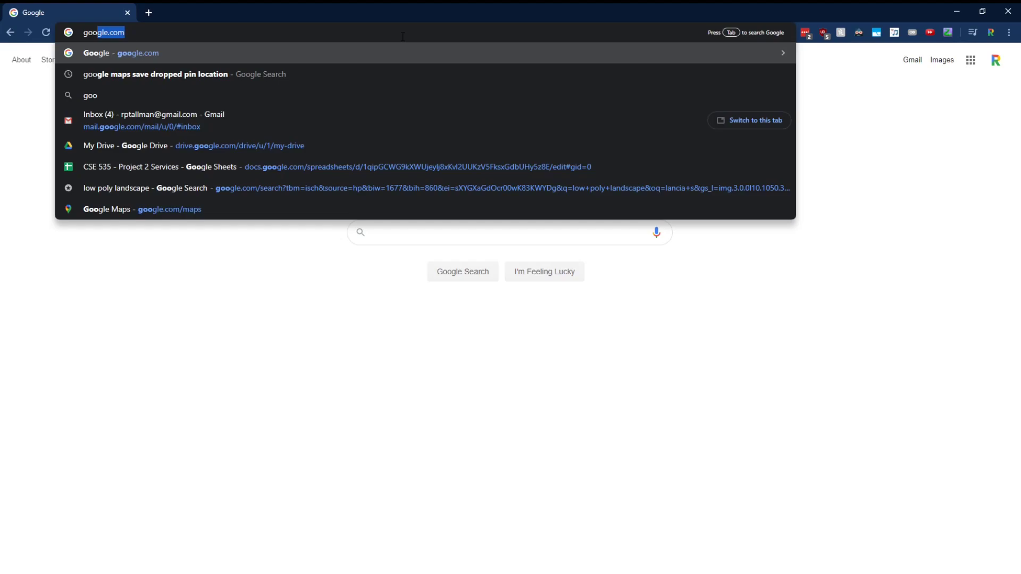
{"action": "key", "text": "Tab"}
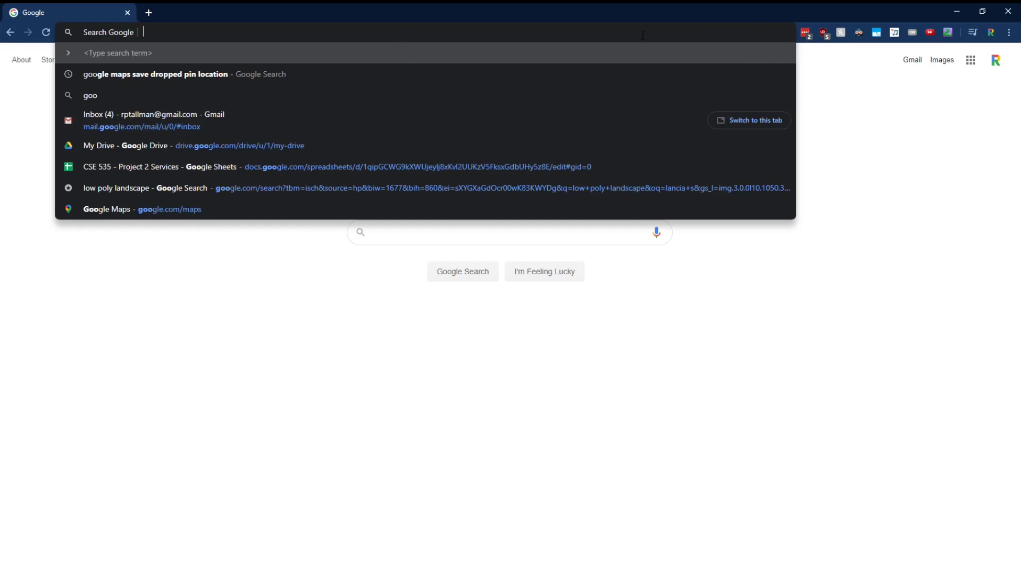
{"action": "type", "text": "realleyriley"}
{"action": "key", "text": "Return"}
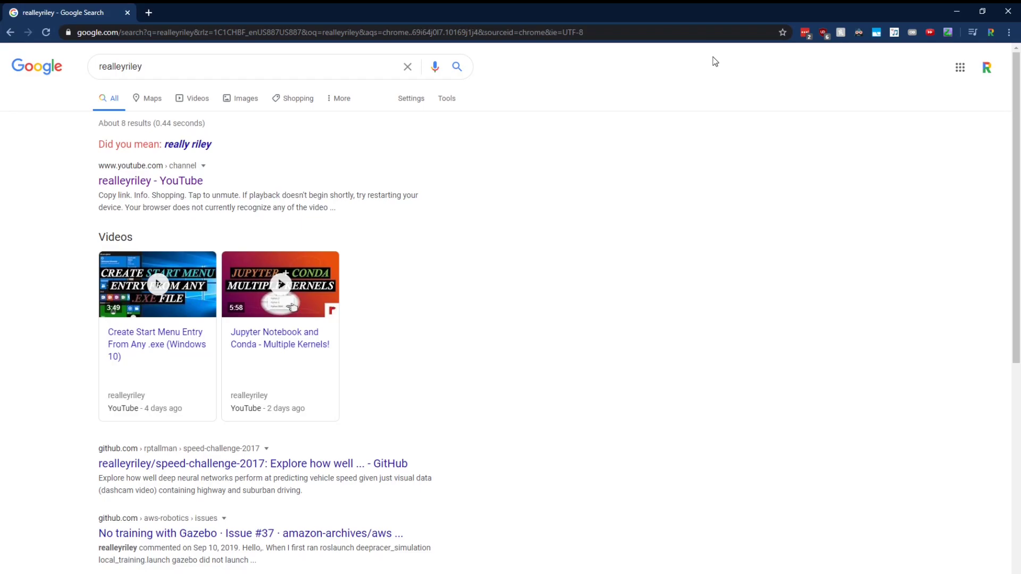
Step: Open Manage search engines from Chrome Settings' Search engine section
{"action": "left_click", "coordinate": [1009, 33]}
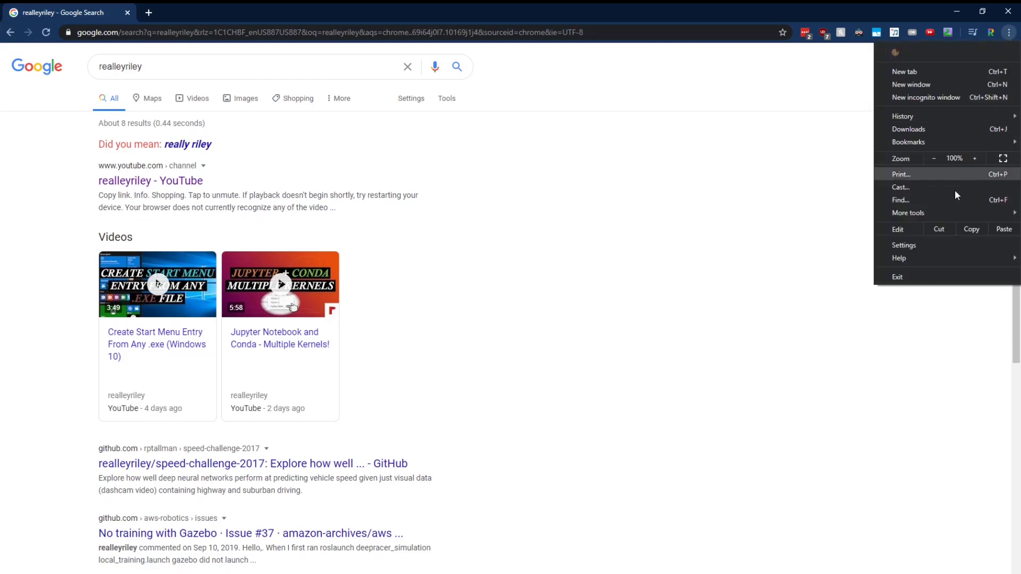
{"action": "left_click", "coordinate": [939, 245]}
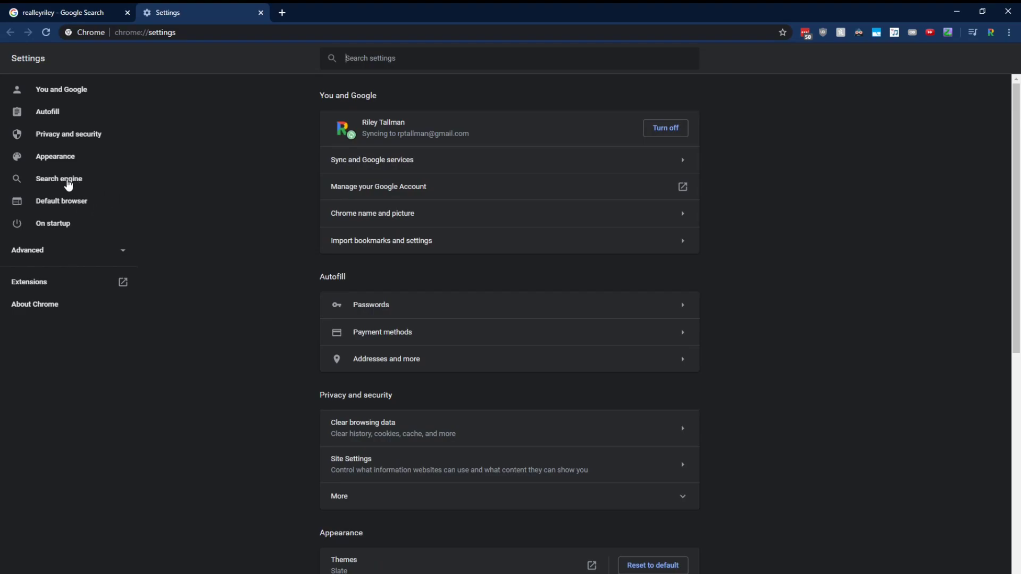
{"action": "left_click", "coordinate": [65, 181]}
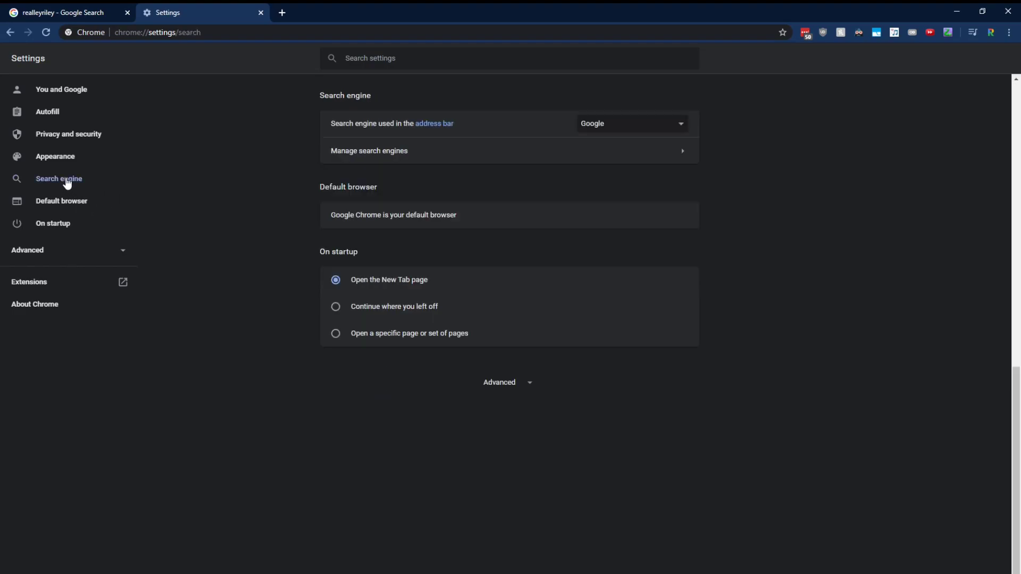
{"action": "left_click", "coordinate": [393, 158]}
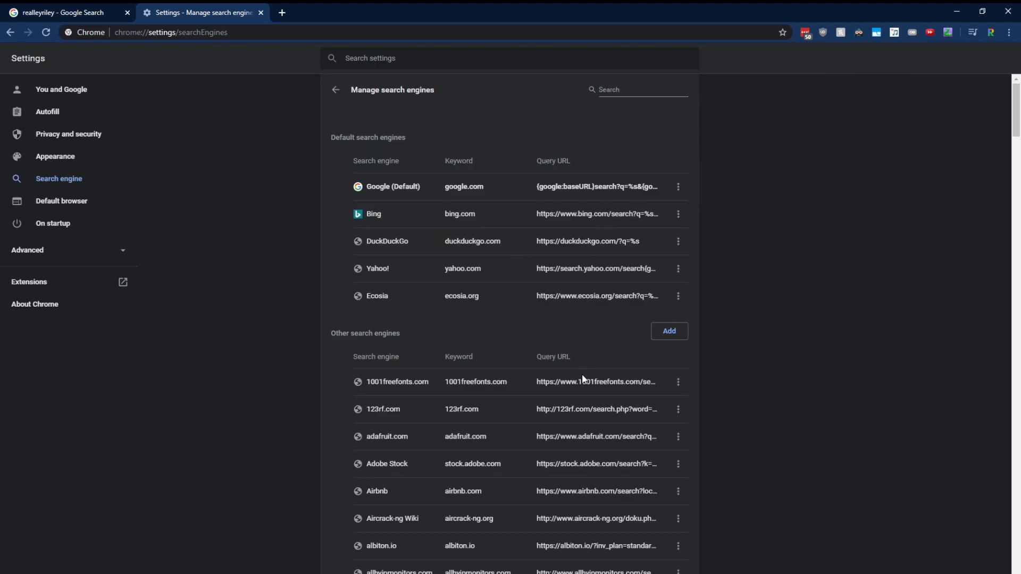
Step: Look over the search engines list and try the ama keyword in a temporary tab
{"action": "scroll", "coordinate": [532, 220], "scroll_direction": "down", "scroll_amount": 5}
{"action": "scroll", "coordinate": [550, 305], "scroll_direction": "up", "scroll_amount": 5}
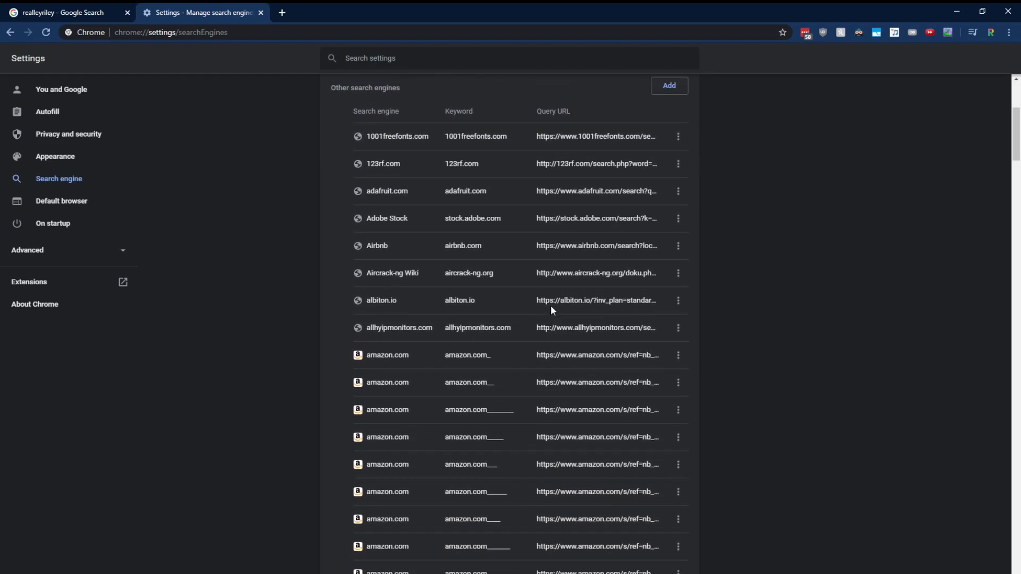
{"action": "scroll", "coordinate": [531, 347], "scroll_direction": "down", "scroll_amount": 1}
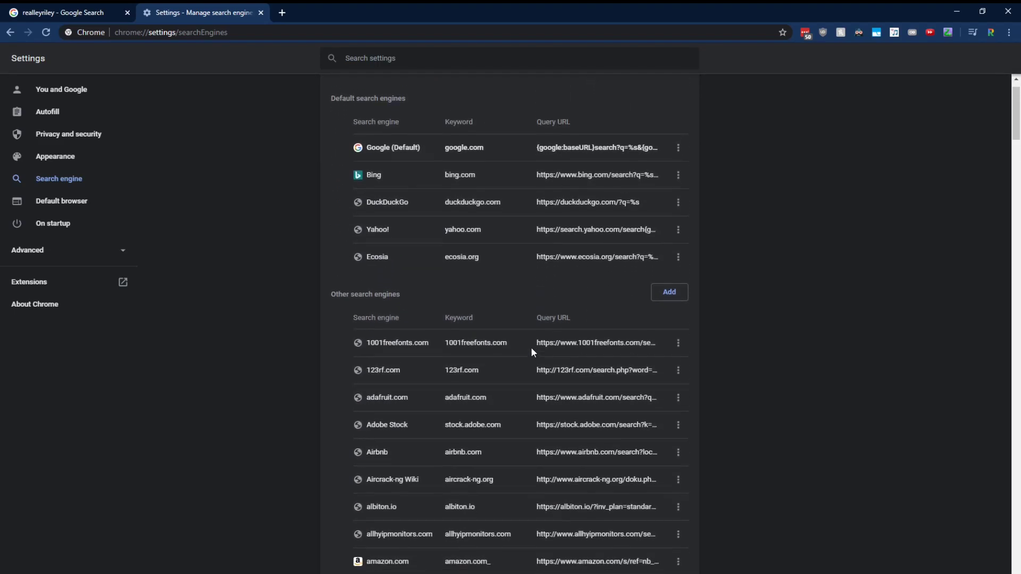
{"action": "scroll", "coordinate": [457, 356], "scroll_direction": "down", "scroll_amount": 9}
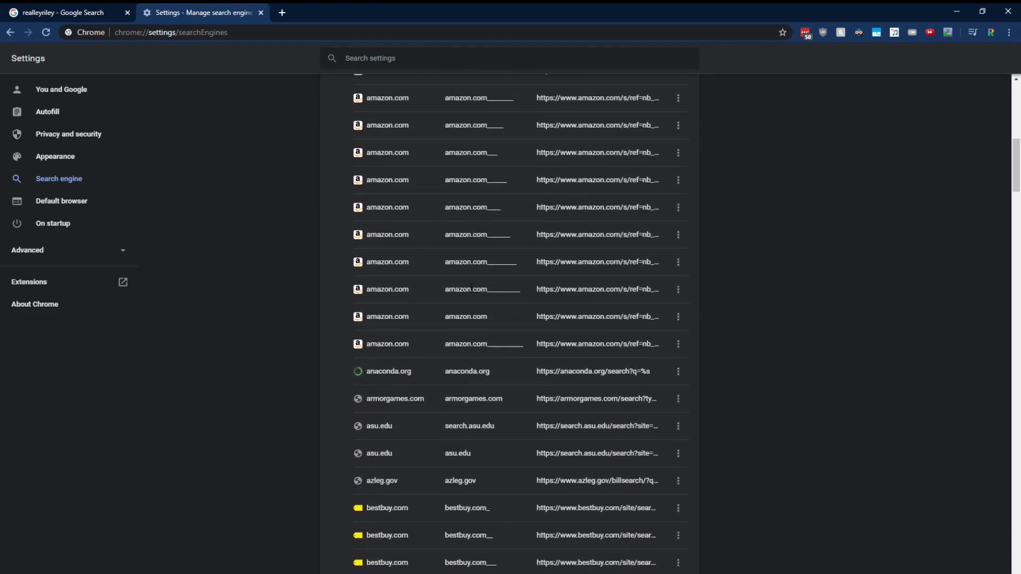
{"action": "key", "text": "ctrl+t"}
{"action": "type", "text": "ama"}
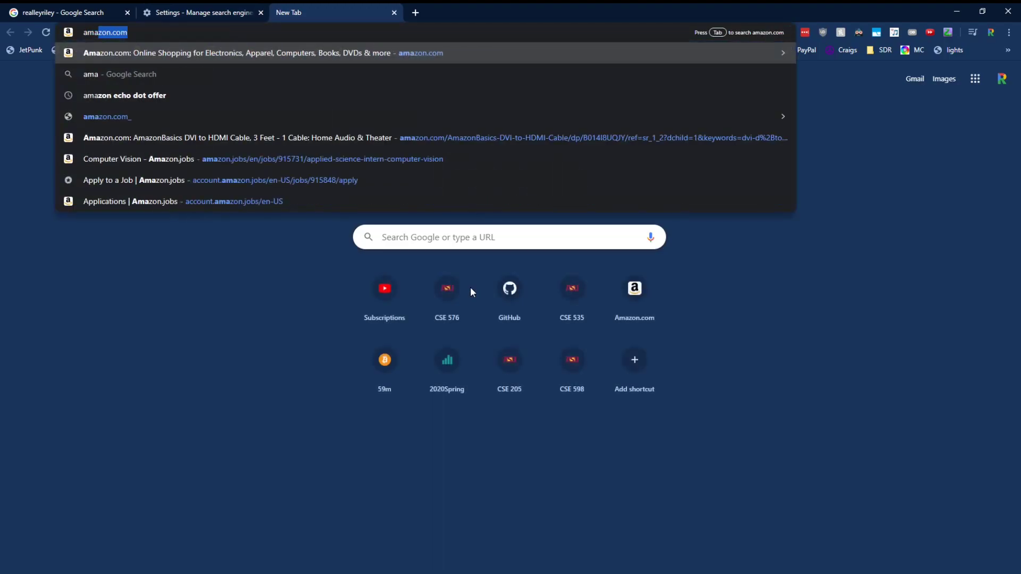
{"action": "key", "text": "ctrl+w"}
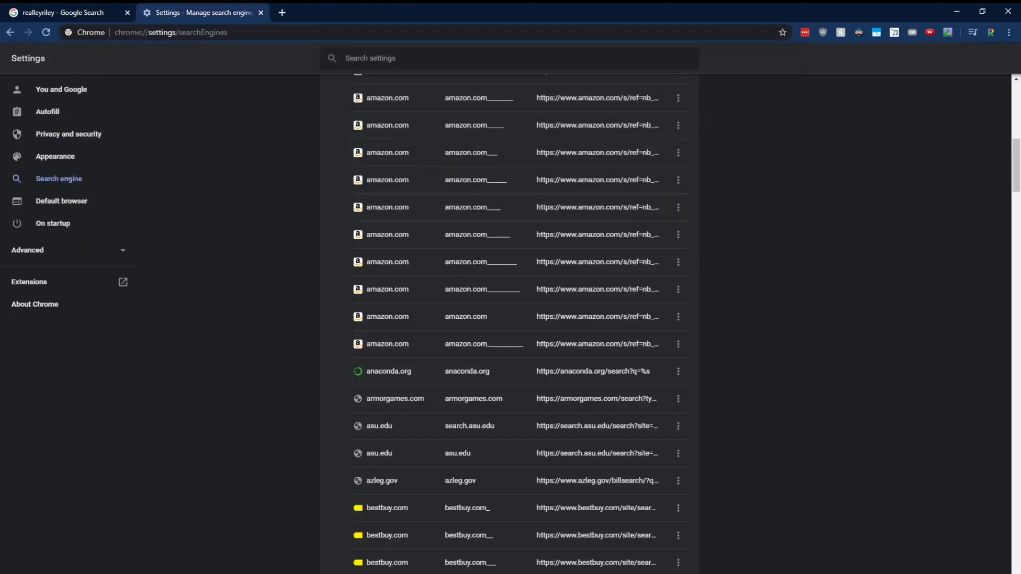
Step: Scroll to the Dictionary entry, highlight its mw keyword, and return to the page top
{"action": "scroll", "coordinate": [451, 328], "scroll_direction": "down", "scroll_amount": 6}
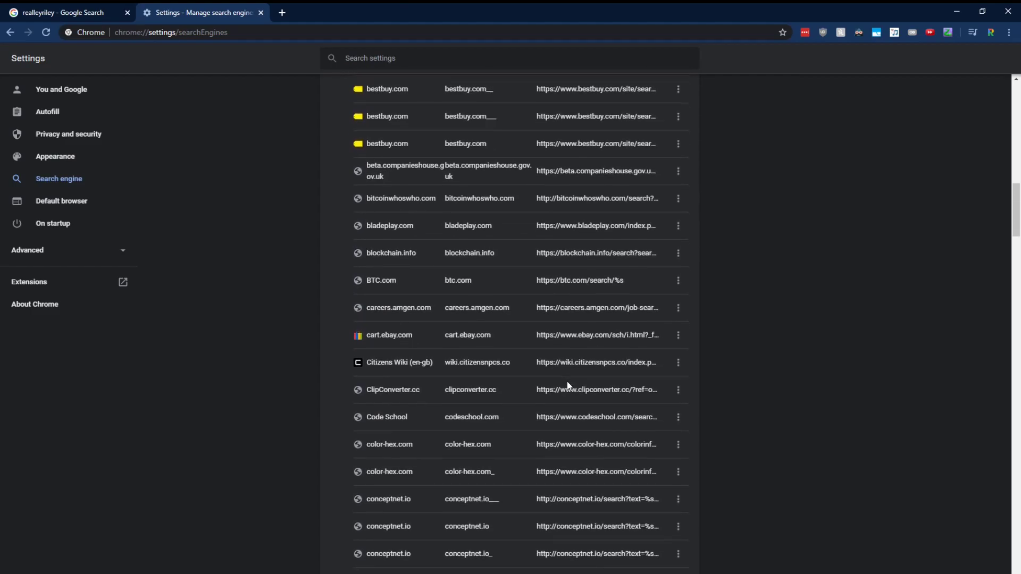
{"action": "scroll", "coordinate": [568, 386], "scroll_direction": "down", "scroll_amount": 5}
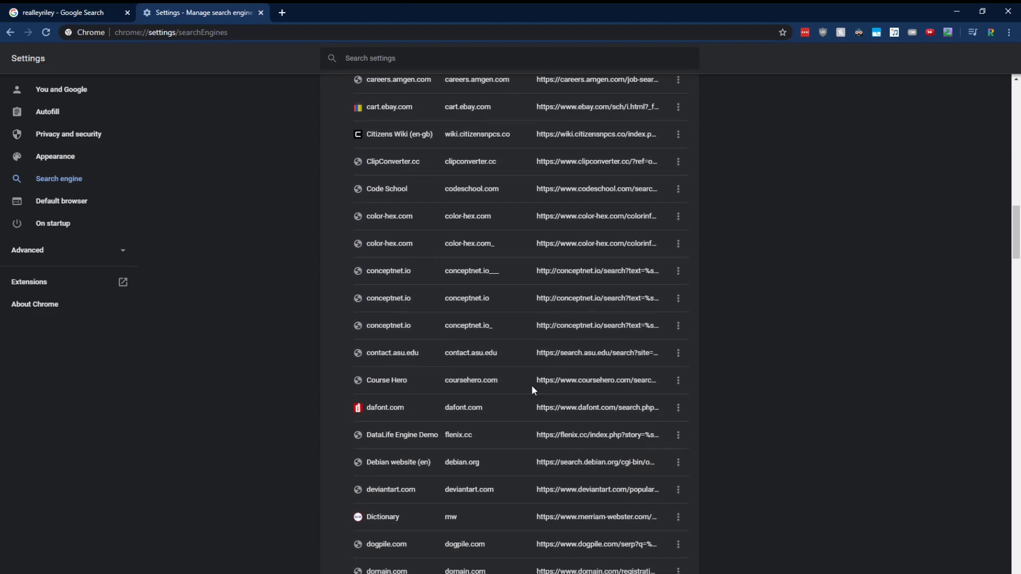
{"action": "scroll", "coordinate": [460, 410], "scroll_direction": "down", "scroll_amount": 1}
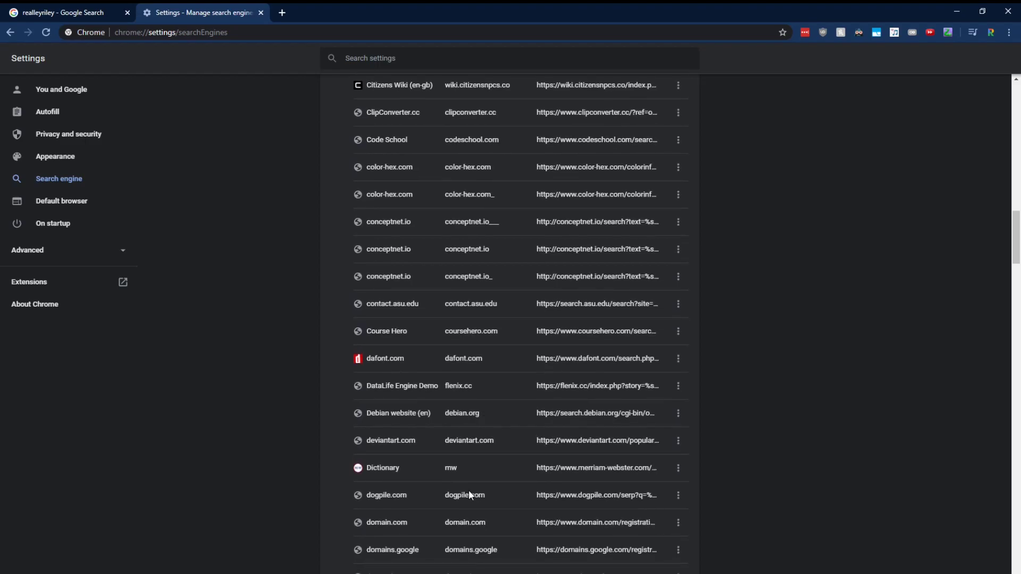
{"action": "left_click_drag", "start_coordinate": [461, 468], "coordinate": [446, 468]}
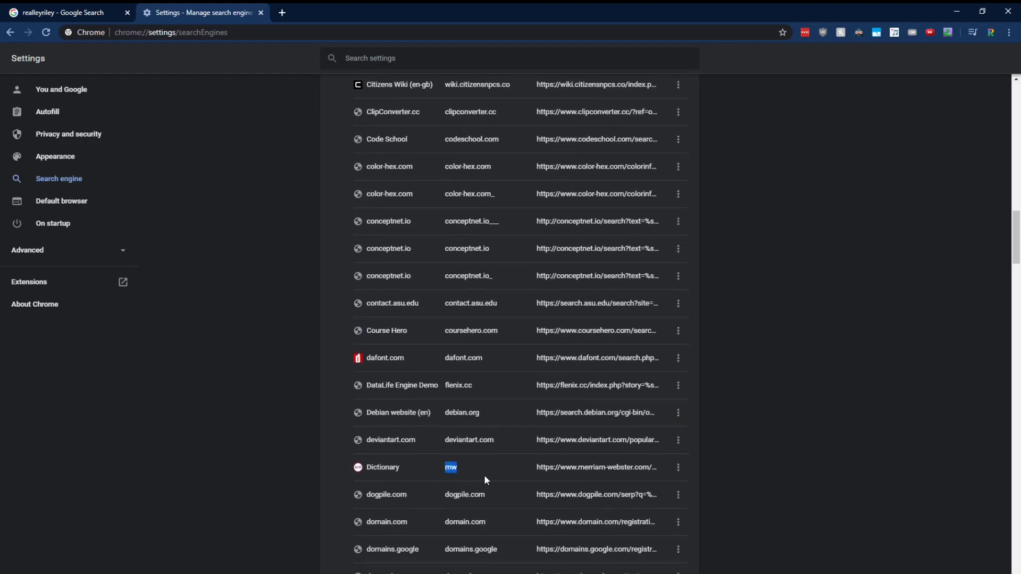
{"action": "key", "text": "Home"}
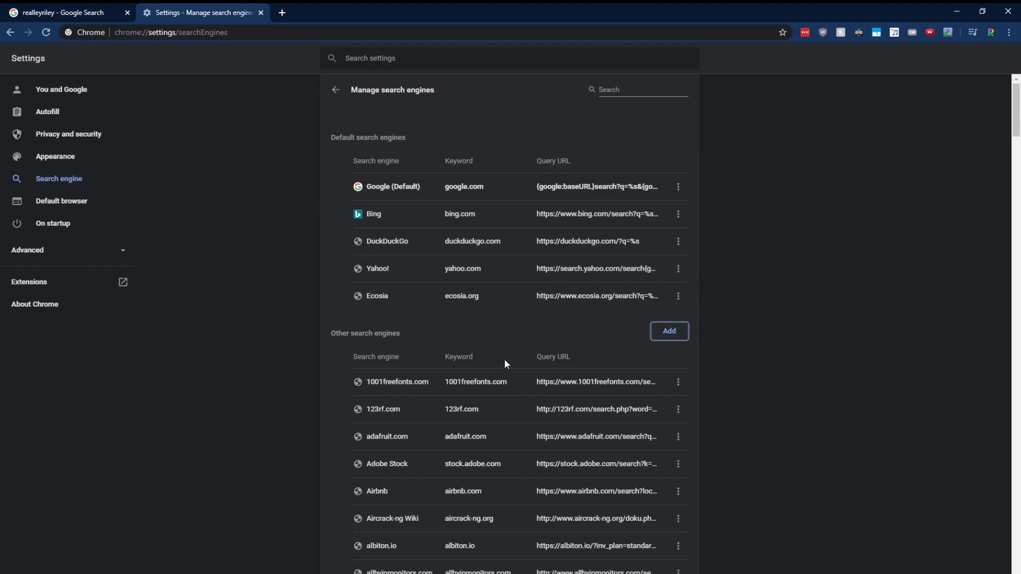
Step: Start a new search engine entry named ebay
{"action": "left_click", "coordinate": [679, 336]}
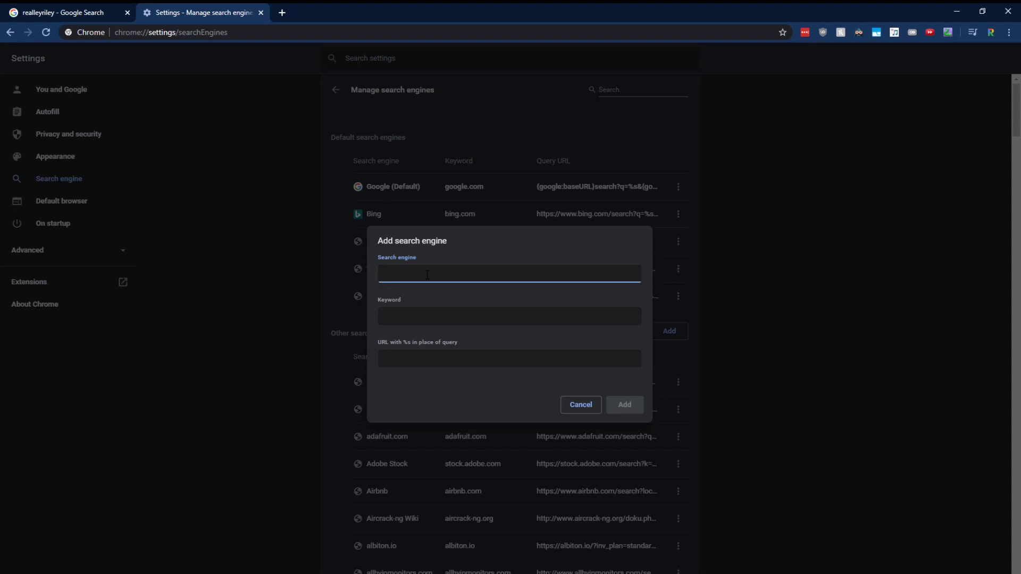
{"action": "type", "text": "ebay"}
{"action": "key", "text": "Tab"}
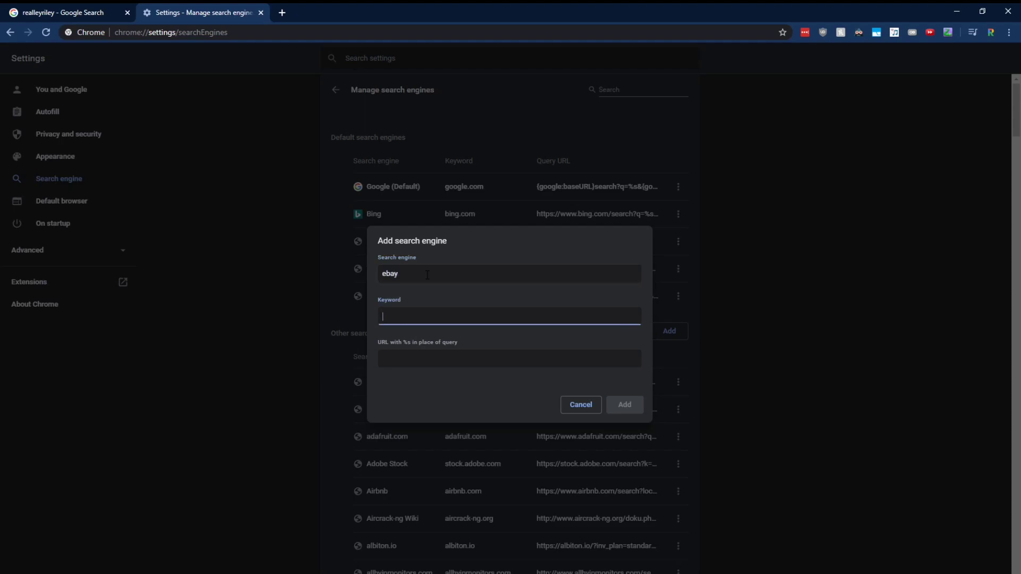
Step: Demo the yt keyword in a temporary tab, then enter keyword eb for the ebay entry
{"action": "key", "text": "ctrl+t"}
{"action": "type", "text": "ytmp3.cc"}
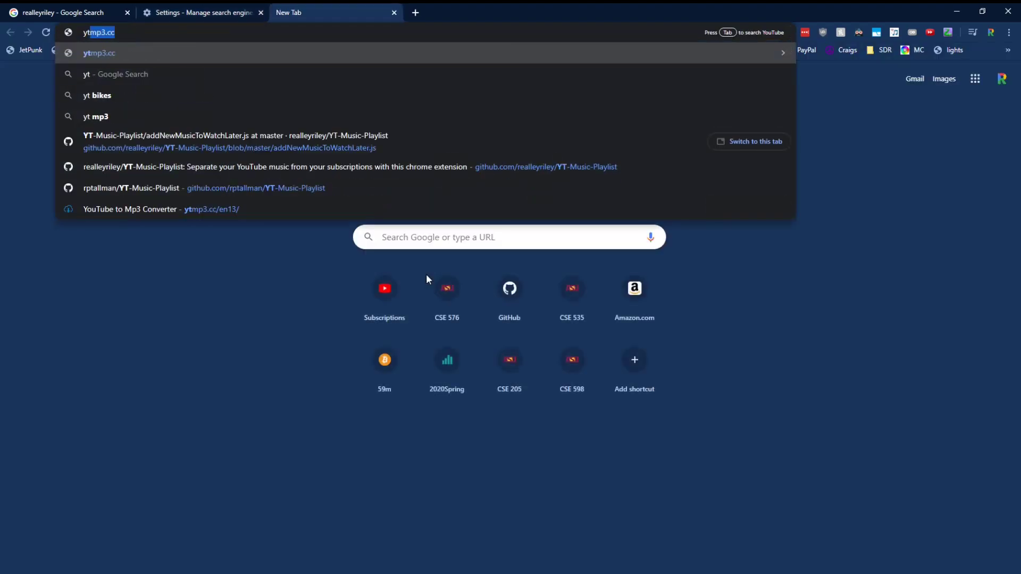
{"action": "key", "text": "Tab"}
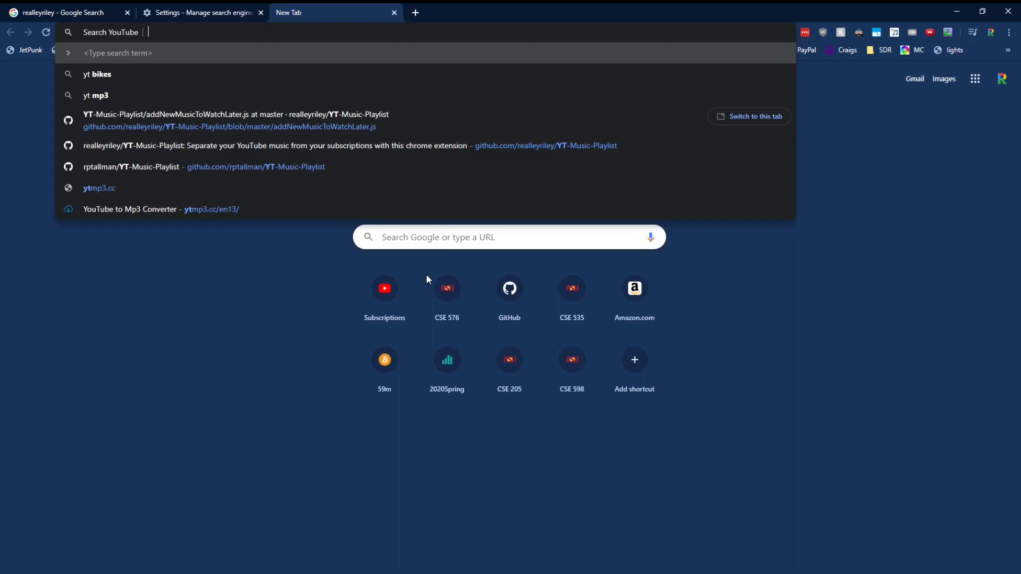
{"action": "key", "text": "ctrl+w"}
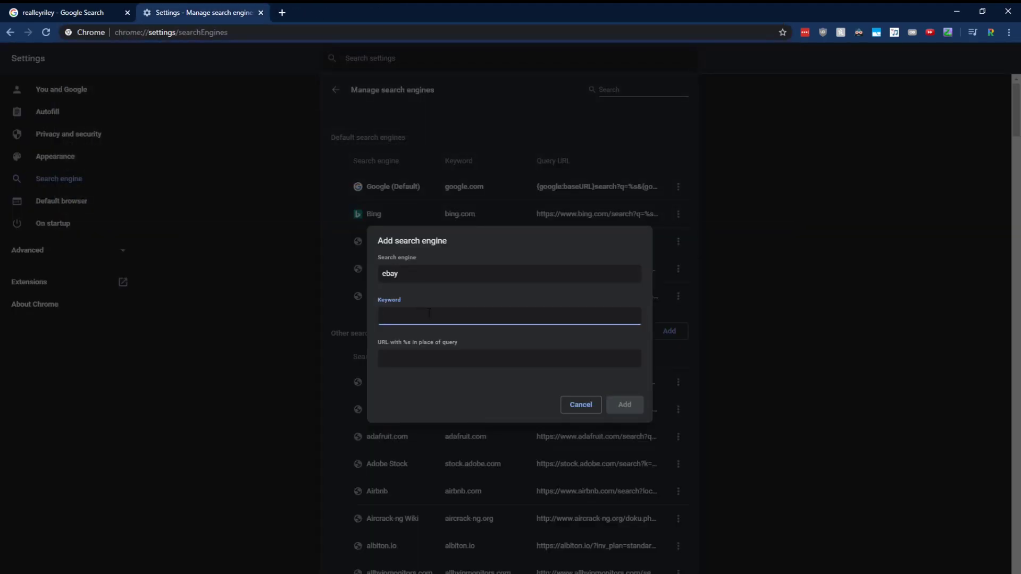
{"action": "type", "text": "eb"}
{"action": "left_click", "coordinate": [446, 363]}
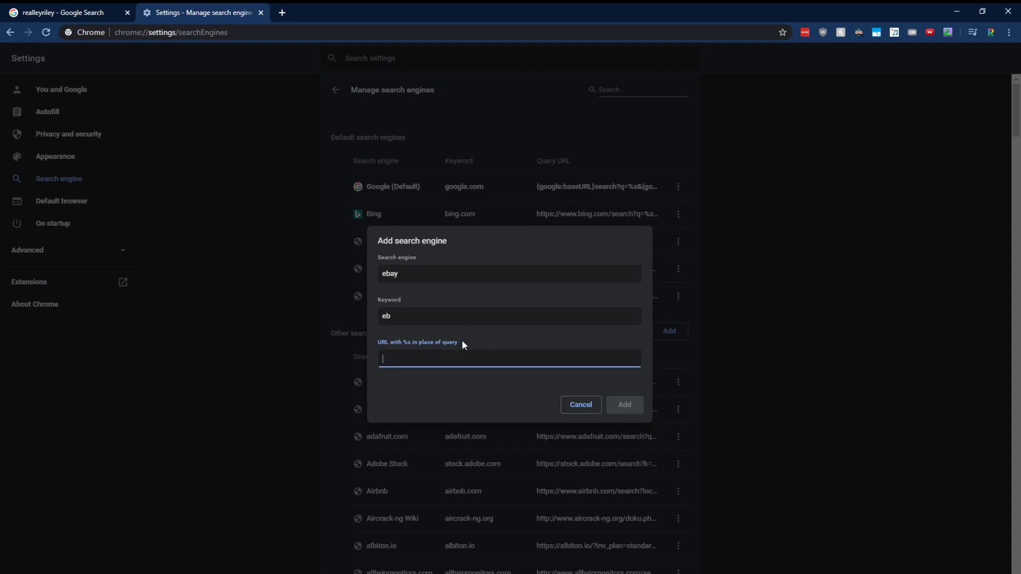
Step: Open eBay in a new tab and search for disco ball
{"action": "left_click", "coordinate": [282, 12]}
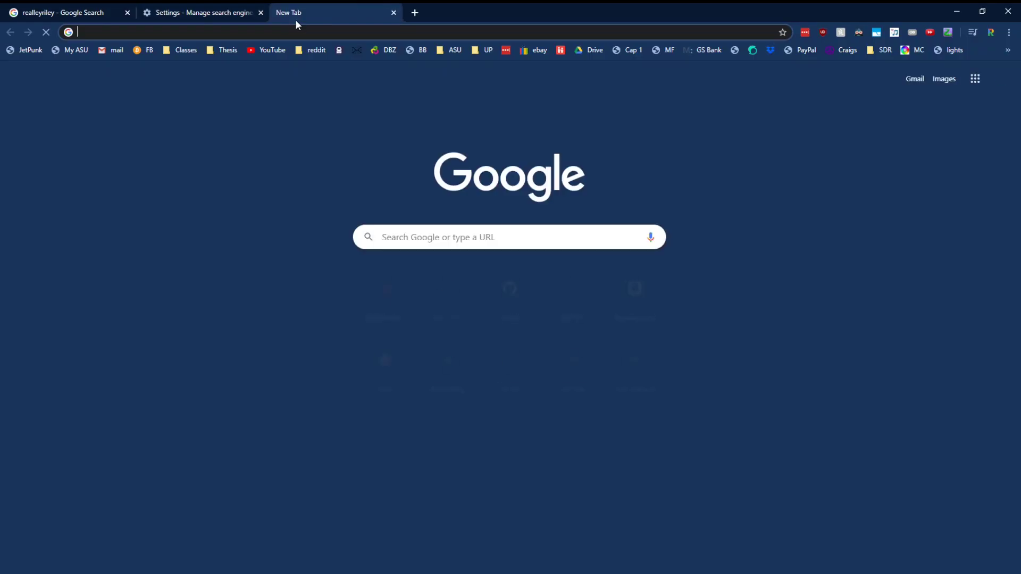
{"action": "left_click", "coordinate": [301, 29]}
{"action": "type", "text": "ebay.com"}
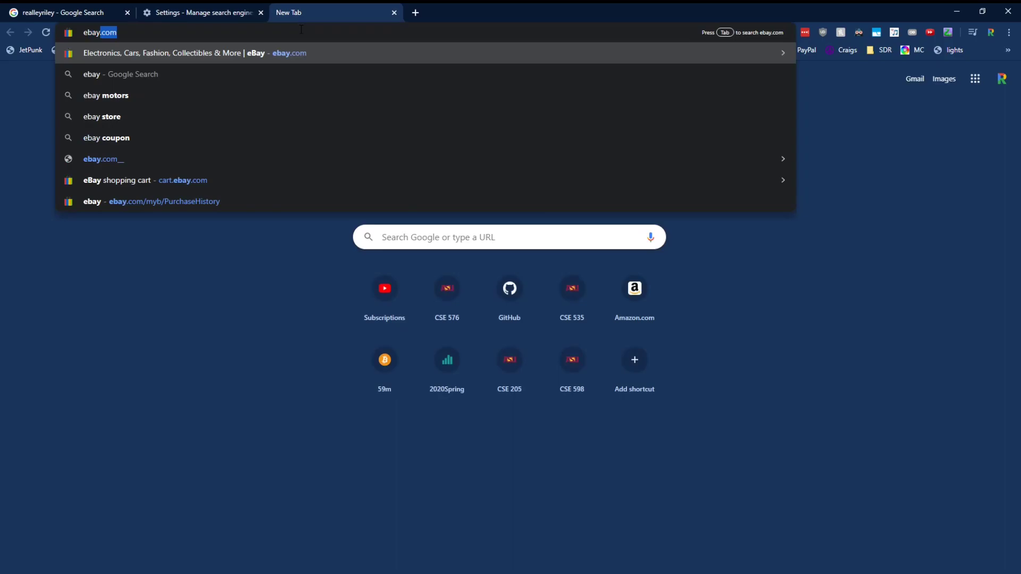
{"action": "key", "text": "Return"}
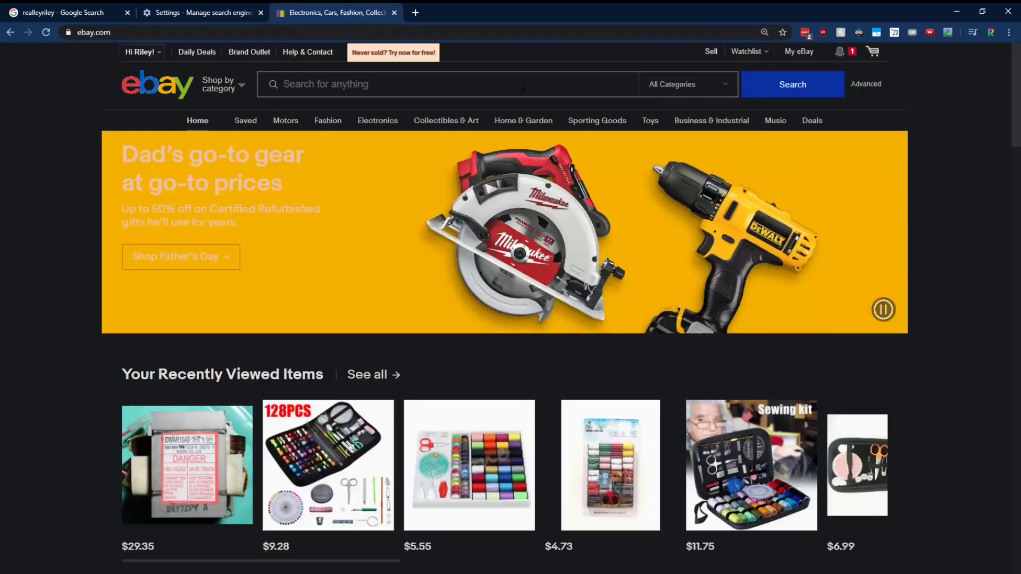
{"action": "left_click", "coordinate": [523, 88]}
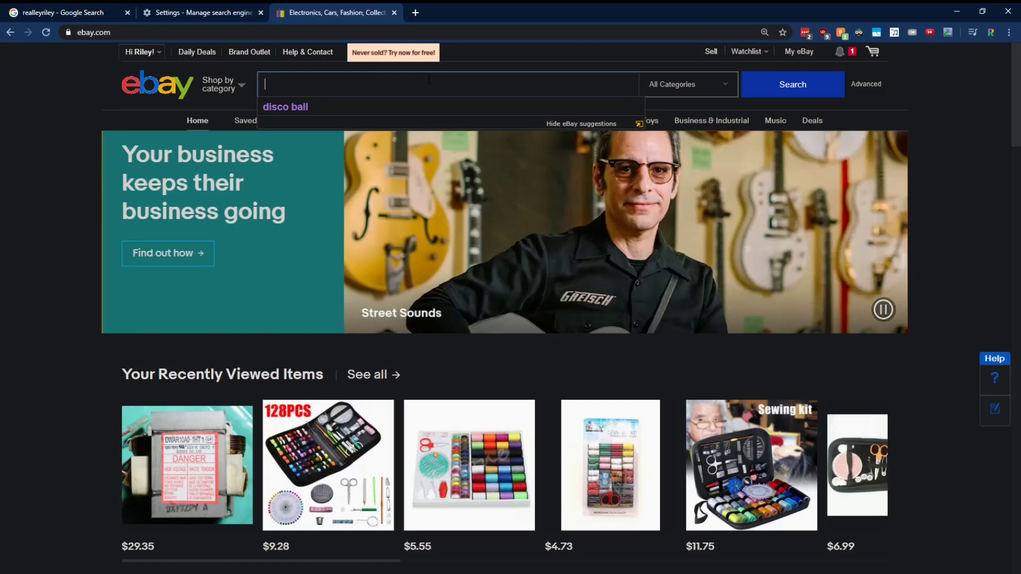
{"action": "type", "text": "disco b"}
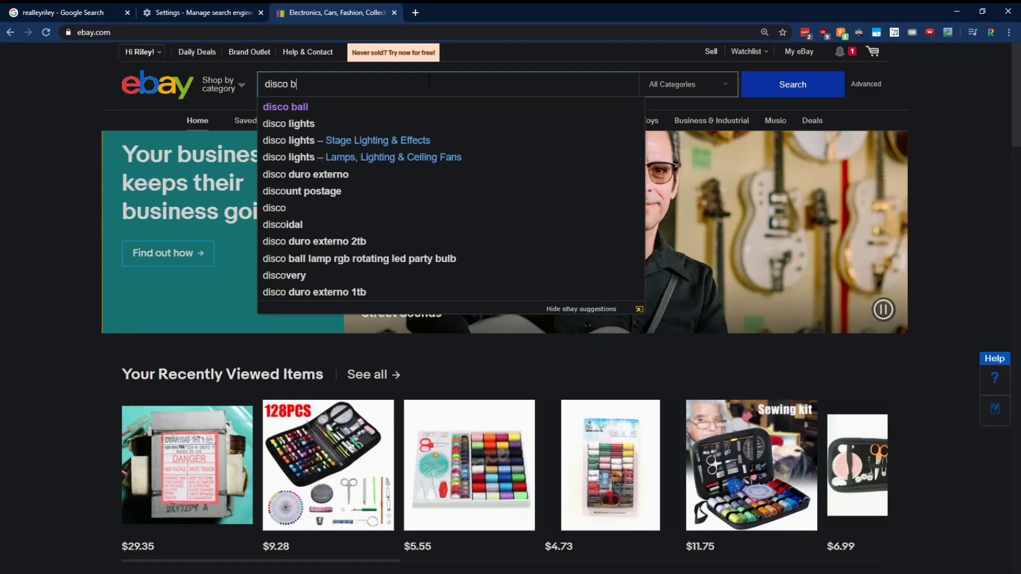
{"action": "type", "text": "all"}
{"action": "key", "text": "Return"}
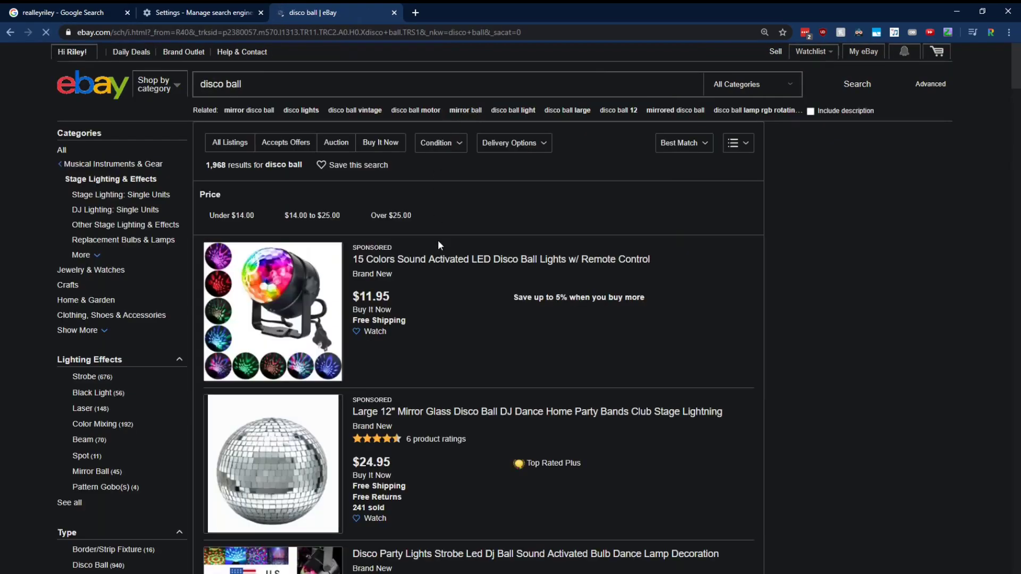
{"action": "scroll", "coordinate": [471, 366], "scroll_direction": "down", "scroll_amount": 2}
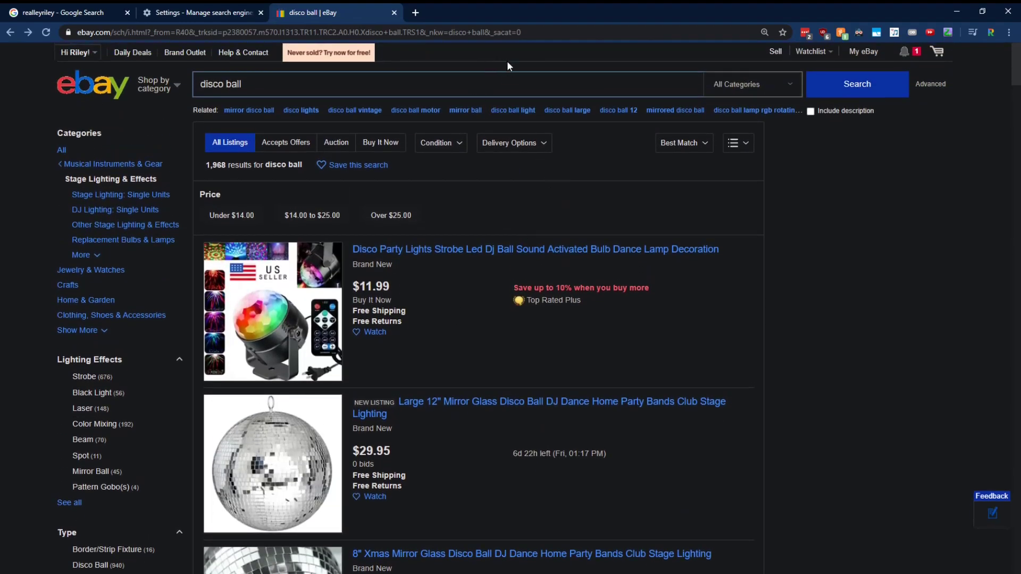
Step: Highlight the disco+ball search term in the results page's web address
{"action": "left_click", "coordinate": [538, 35]}
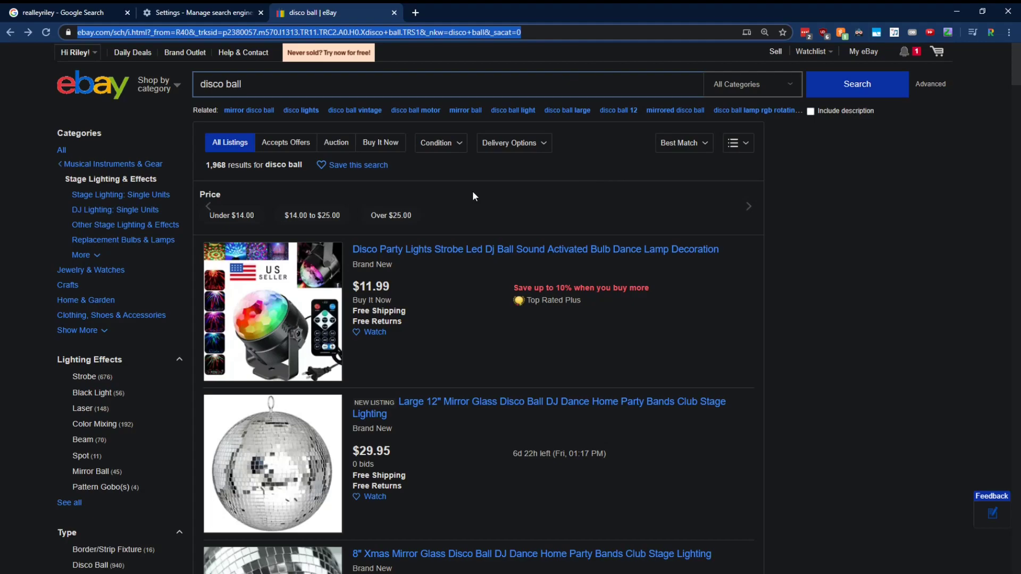
{"action": "left_click", "coordinate": [392, 33]}
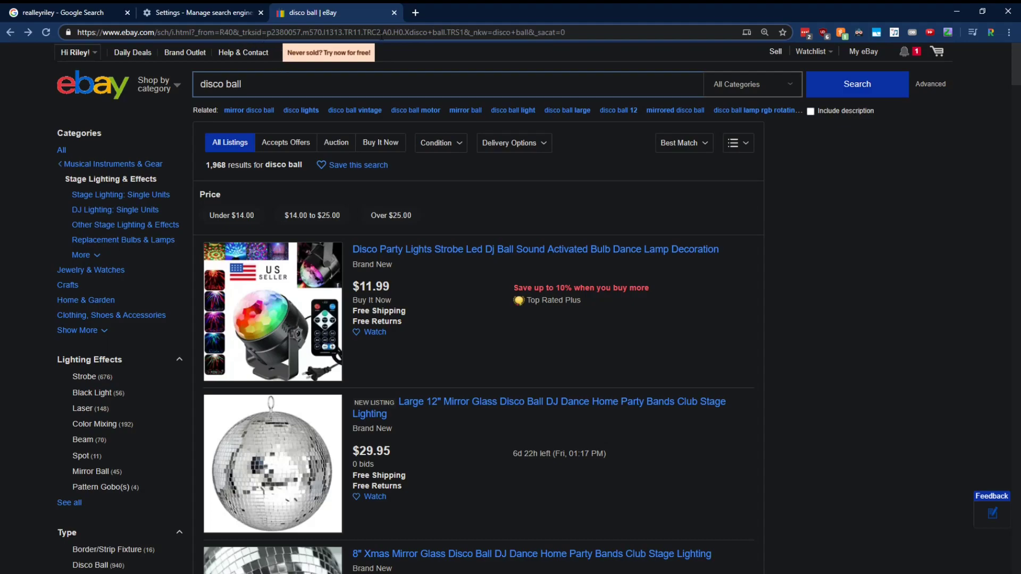
{"action": "left_click_drag", "start_coordinate": [408, 33], "coordinate": [446, 33]}
{"action": "left_click", "coordinate": [466, 33]}
{"action": "left_click_drag", "start_coordinate": [474, 33], "coordinate": [527, 33]}
{"action": "left_click", "coordinate": [567, 33]}
{"action": "left_click_drag", "start_coordinate": [492, 33], "coordinate": [525, 33]}
Step: Replace disco+ball in the address with mouse and load those eBay results
{"action": "key", "text": "BackSpace"}
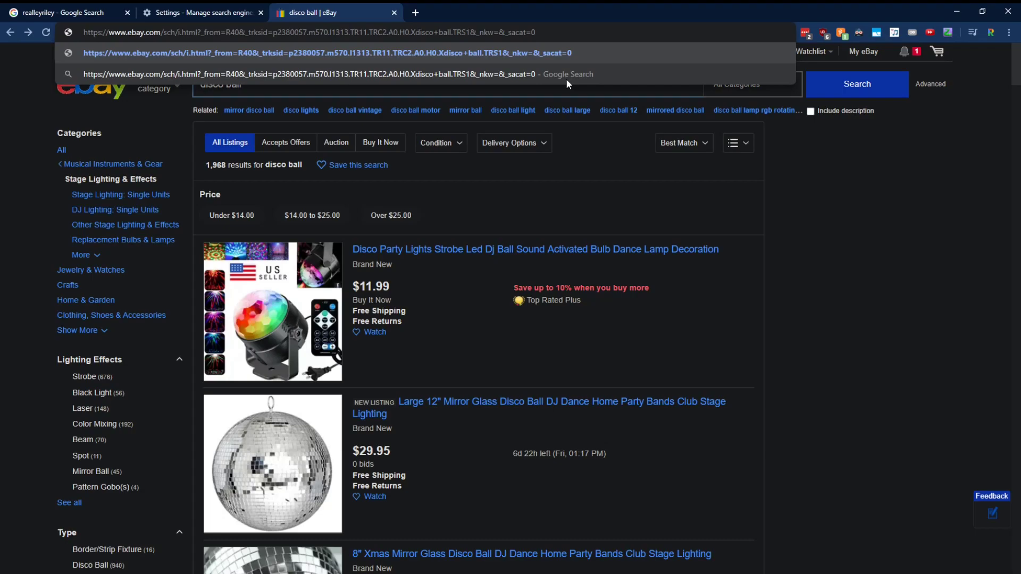
{"action": "type", "text": "mouse"}
{"action": "key", "text": "Return"}
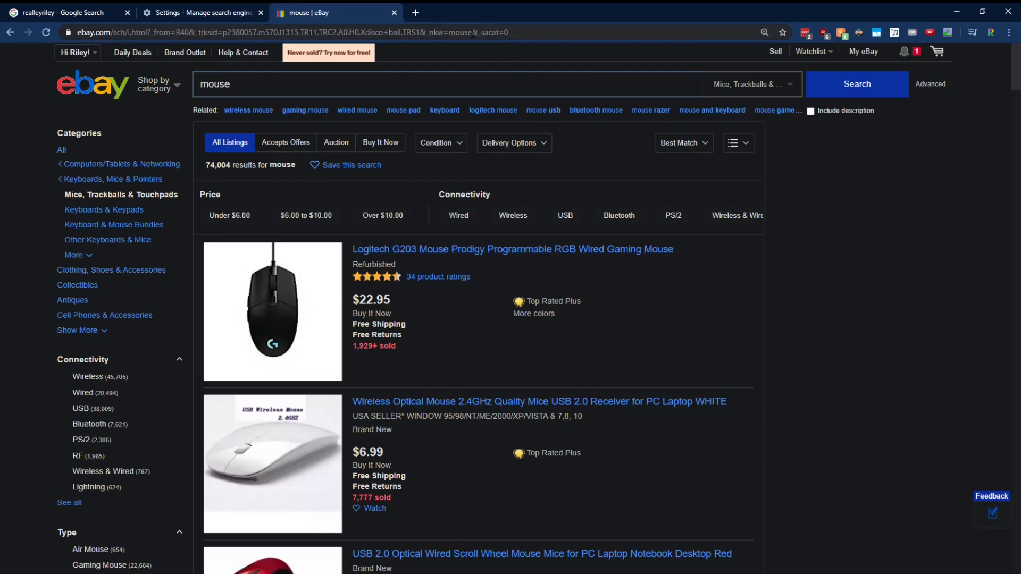
Step: Copy the full mouse results address and return to the Settings tab
{"action": "double_click", "coordinate": [472, 32]}
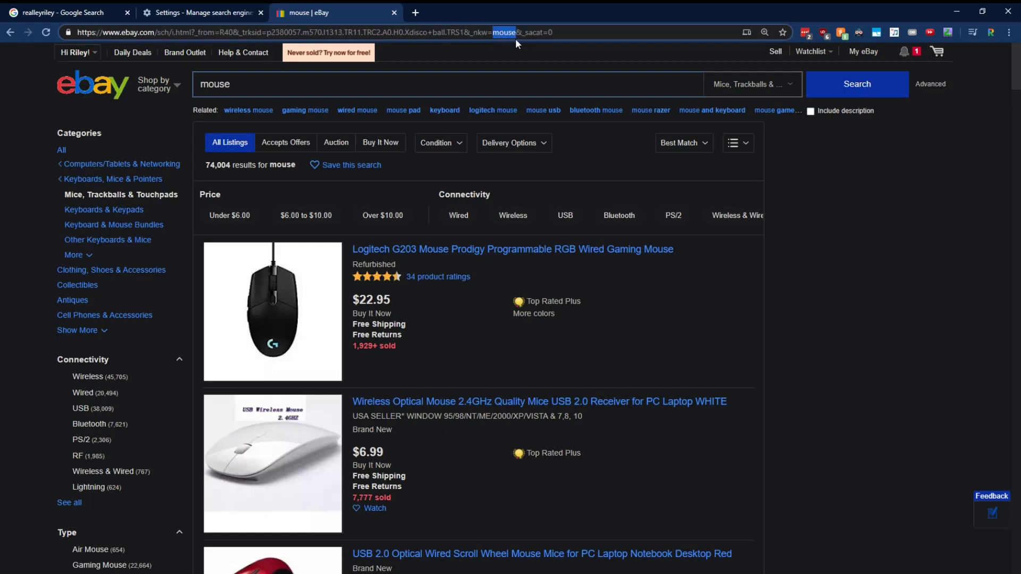
{"action": "left_click", "coordinate": [557, 33]}
{"action": "triple_click", "coordinate": [558, 32]}
{"action": "key", "text": "ctrl+c"}
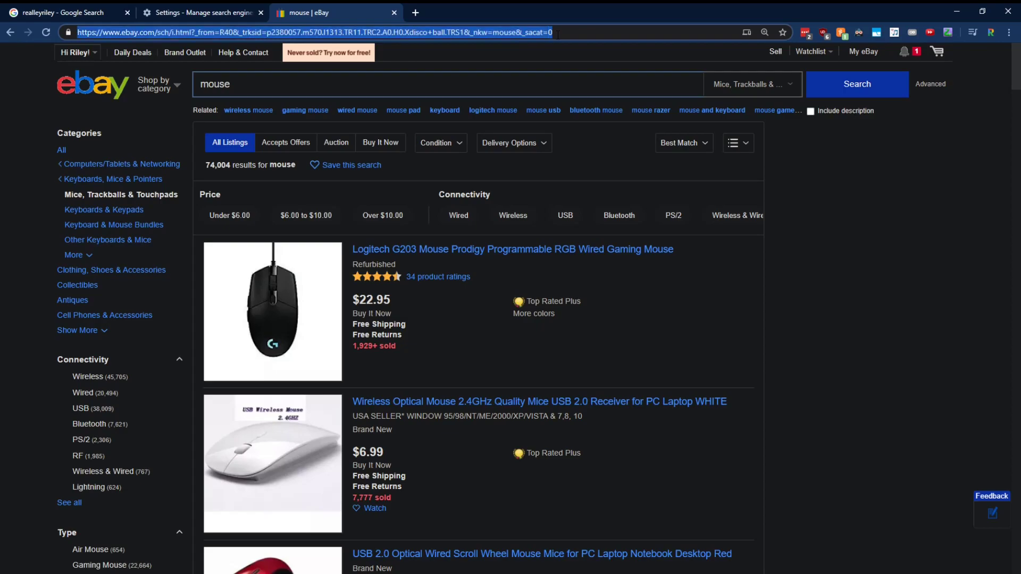
{"action": "left_click", "coordinate": [196, 12]}
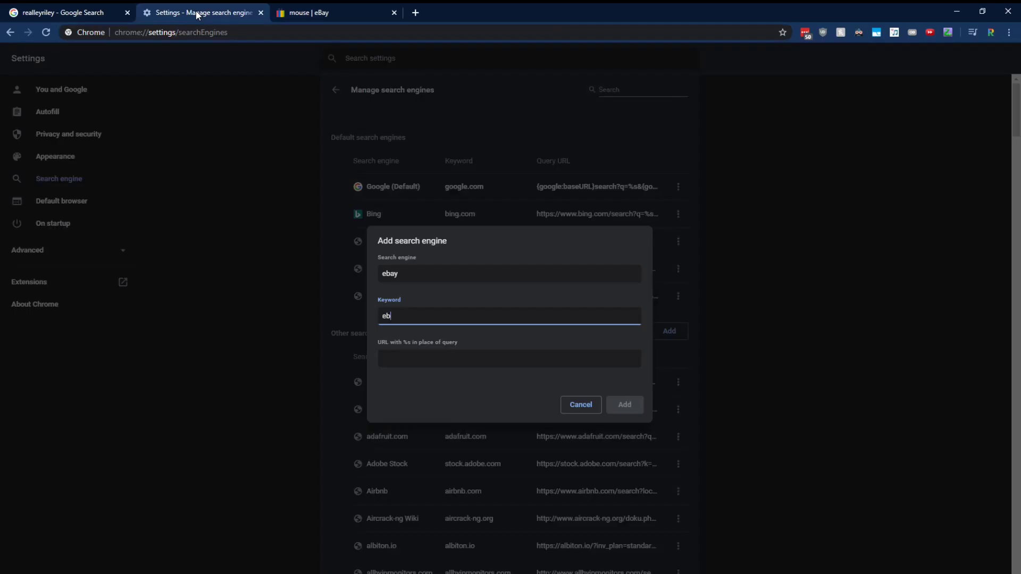
Step: Paste the eBay results URL, replace mouse with %s, and add the ebay engine
{"action": "left_click", "coordinate": [500, 361]}
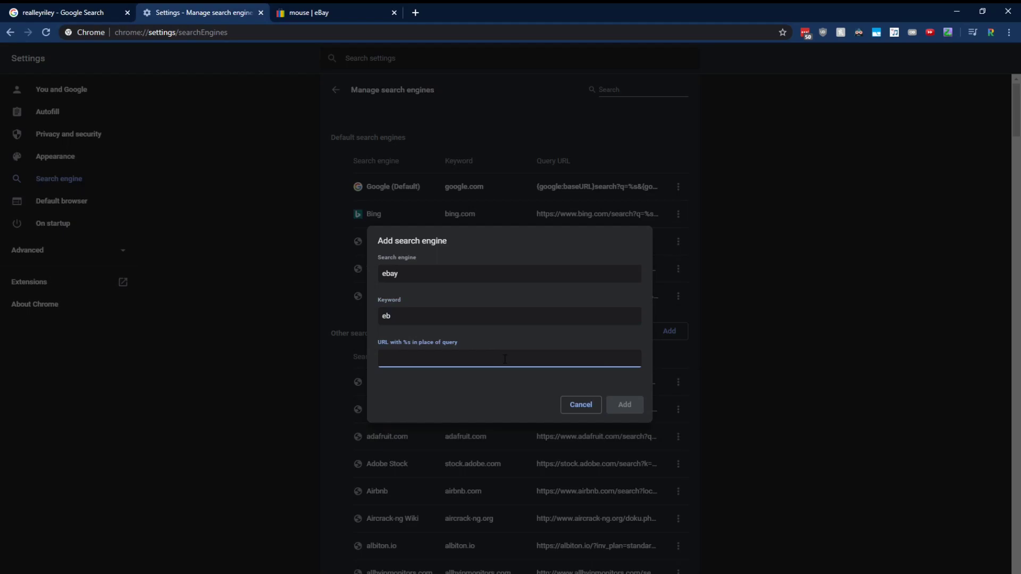
{"action": "key", "text": "ctrl+v"}
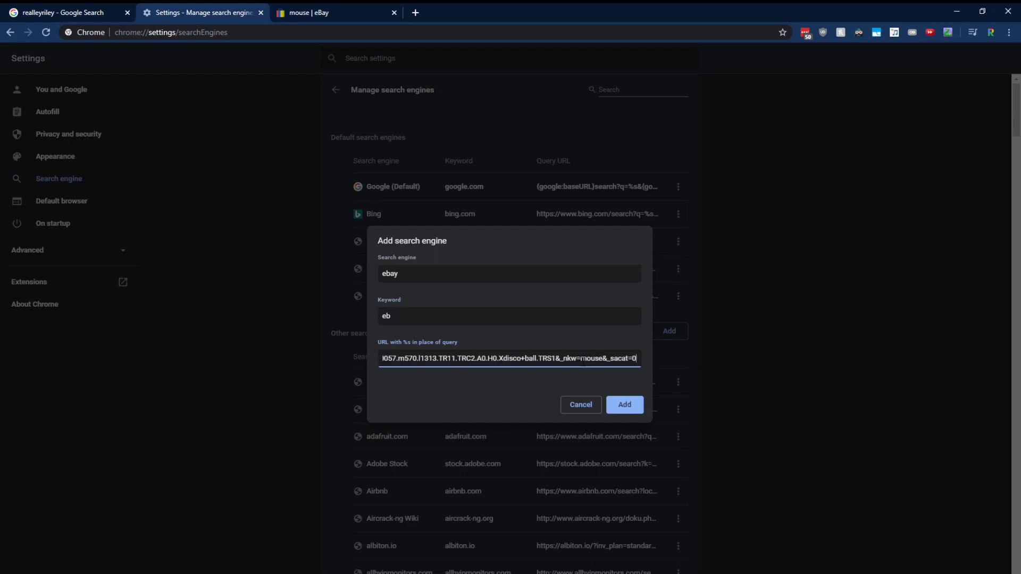
{"action": "double_click", "coordinate": [592, 358]}
{"action": "type", "text": "%s"}
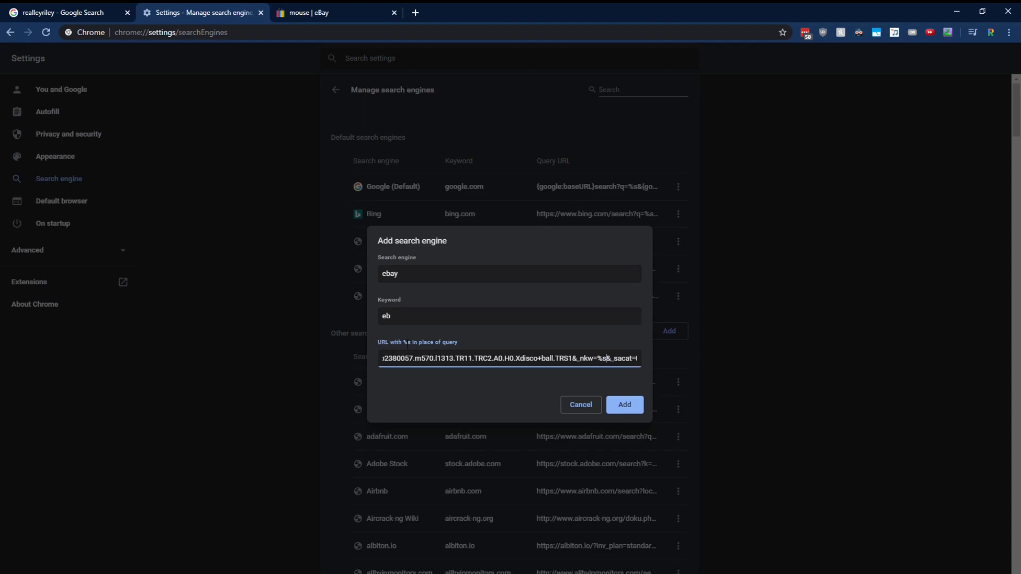
{"action": "left_click", "coordinate": [632, 412]}
Step: Test the eb keyword by searching eBay for rocket ship from the address bar
{"action": "scroll", "coordinate": [646, 403], "scroll_direction": "down", "scroll_amount": 4}
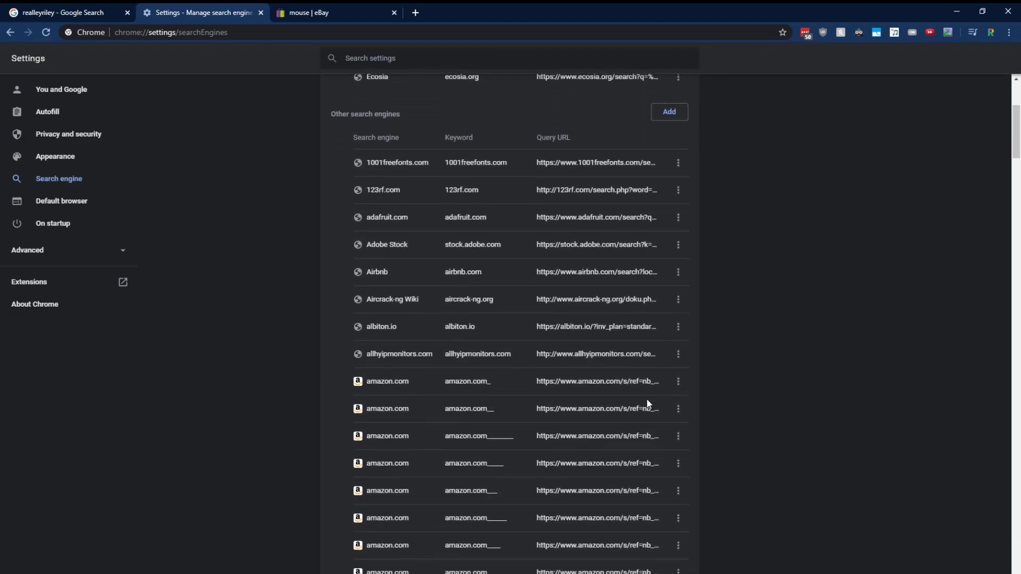
{"action": "scroll", "coordinate": [648, 404], "scroll_direction": "up", "scroll_amount": 2}
{"action": "left_click", "coordinate": [341, 12]}
{"action": "left_click", "coordinate": [346, 33]}
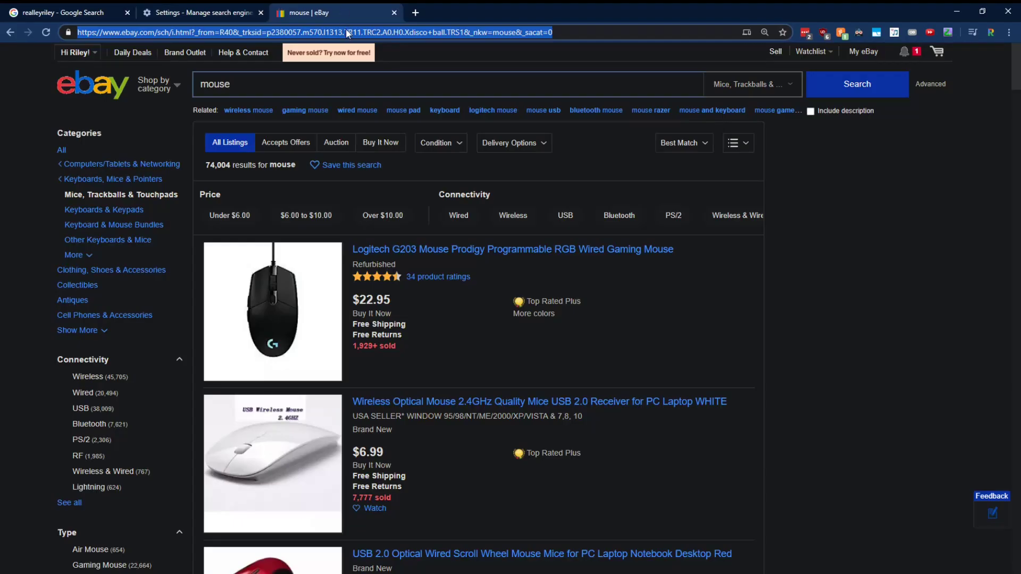
{"action": "type", "text": "ebay.com"}
{"action": "key", "text": "Tab"}
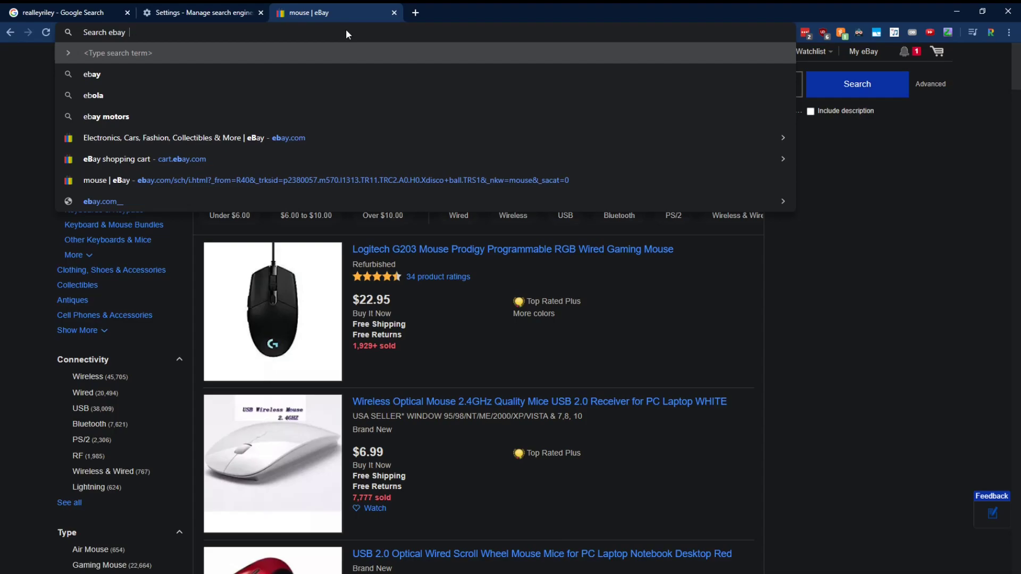
{"action": "type", "text": "rocket ship"}
{"action": "key", "text": "Return"}
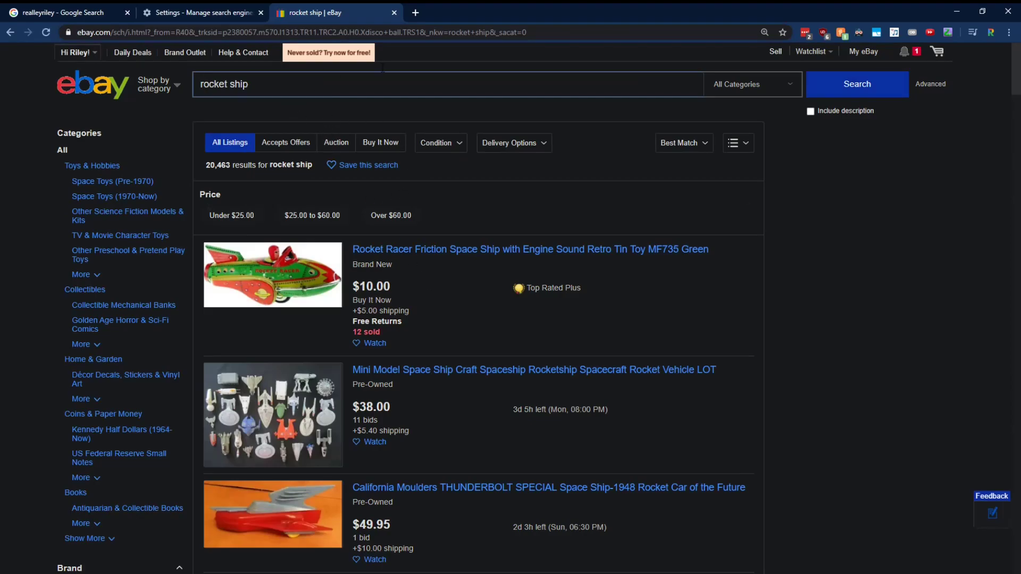
{"action": "left_click", "coordinate": [547, 33]}
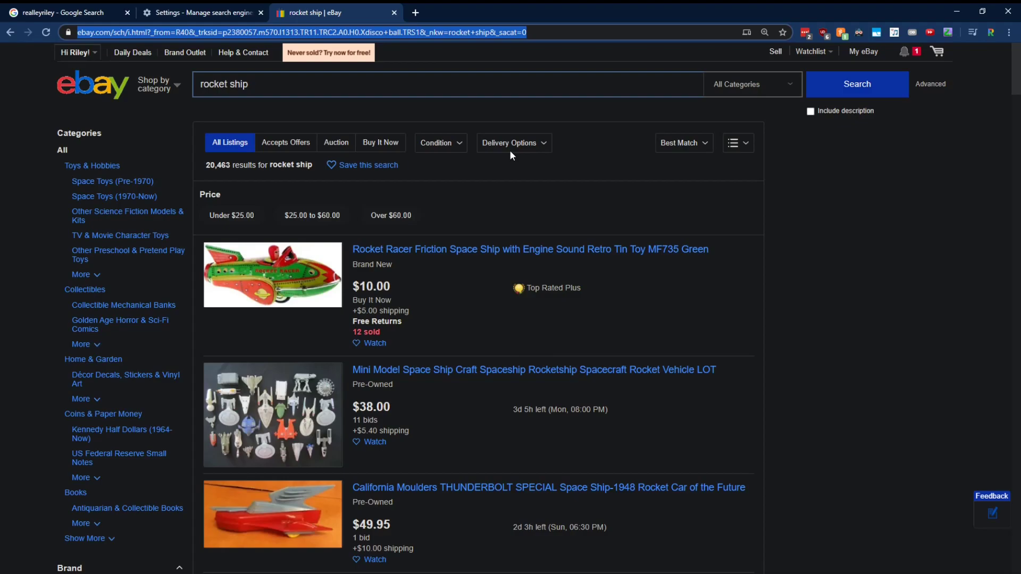
Step: Load ebay.com and show the recent searches: rocket ship, mouse, drill, disco ball
{"action": "type", "text": "ebay.com"}
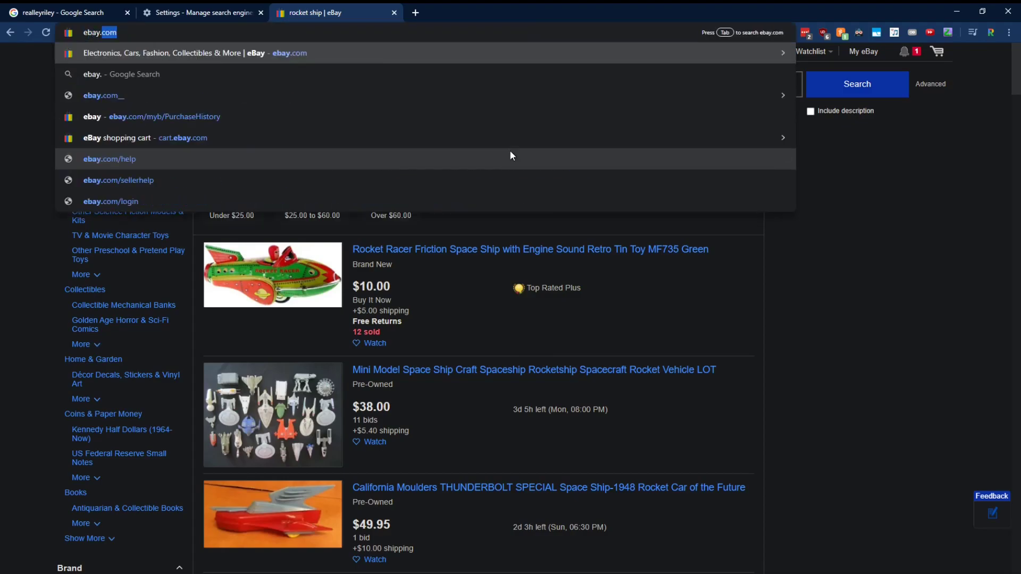
{"action": "key", "text": "Return"}
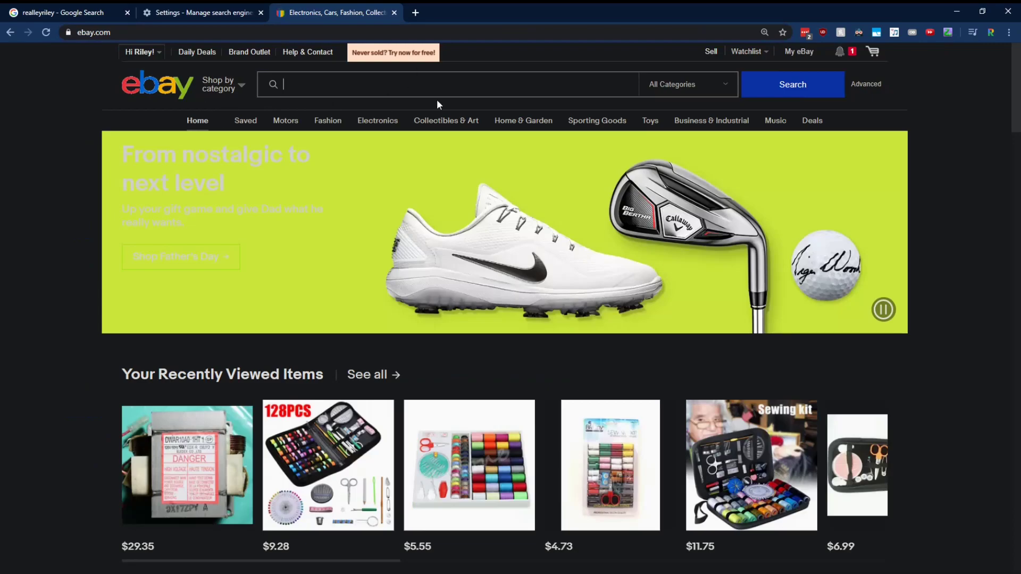
{"action": "left_click", "coordinate": [432, 85]}
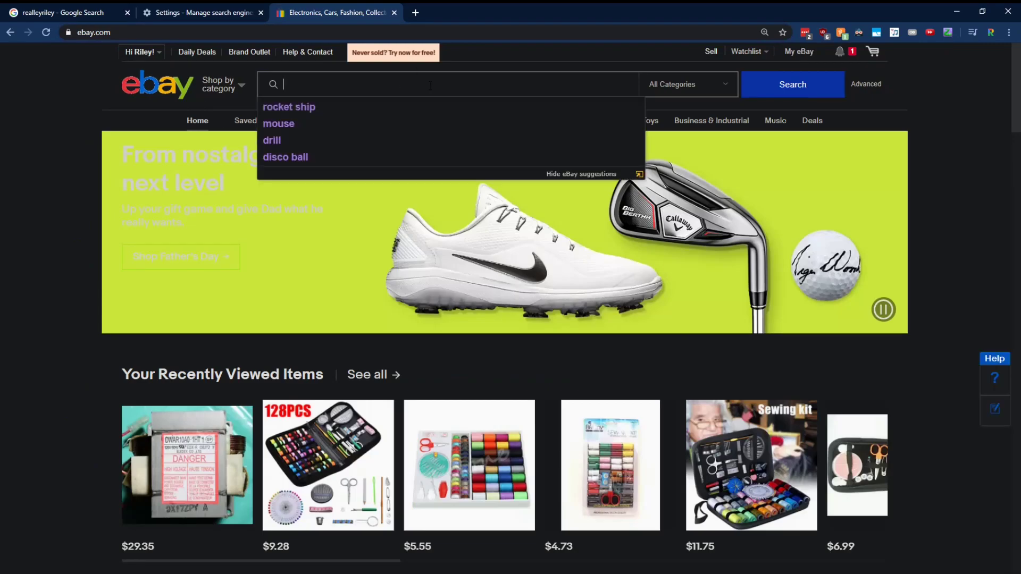